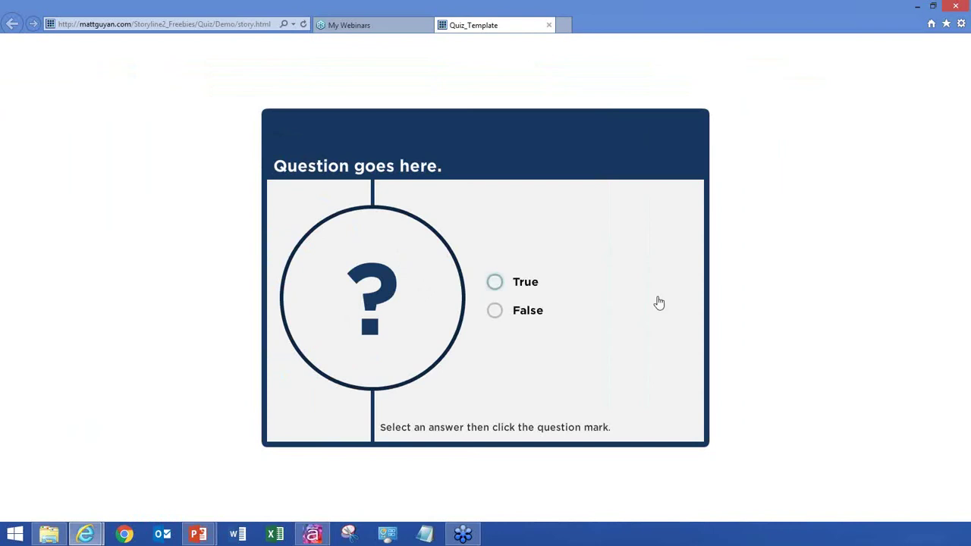
- Test the demo's true/false question by submitting False, retrying with True, and continuing to the next question
click(495, 314)
click(382, 292)
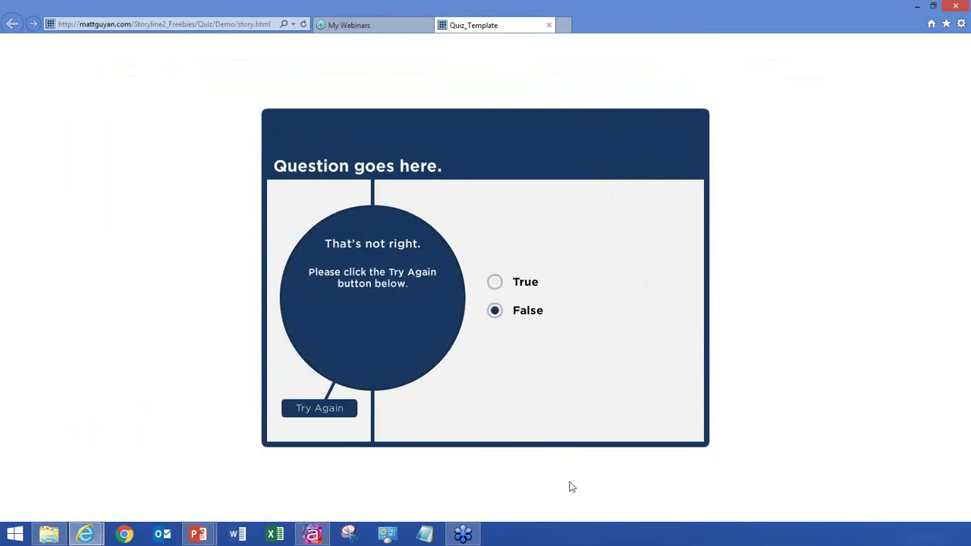
click(328, 413)
click(494, 287)
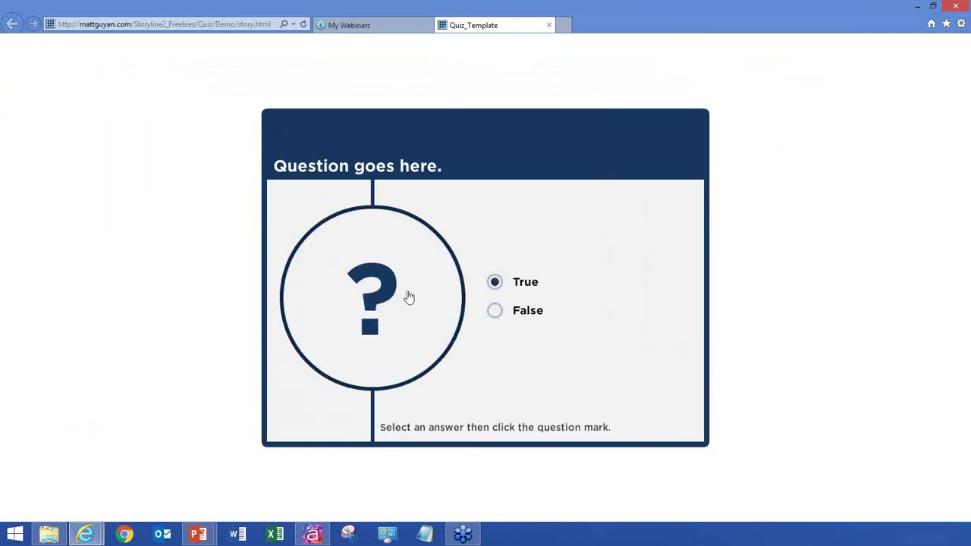
click(381, 296)
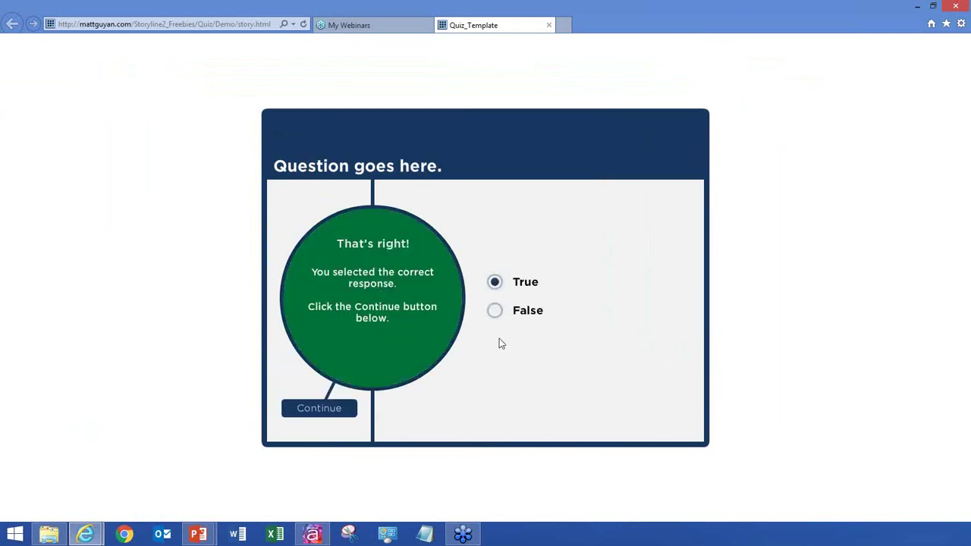
click(319, 409)
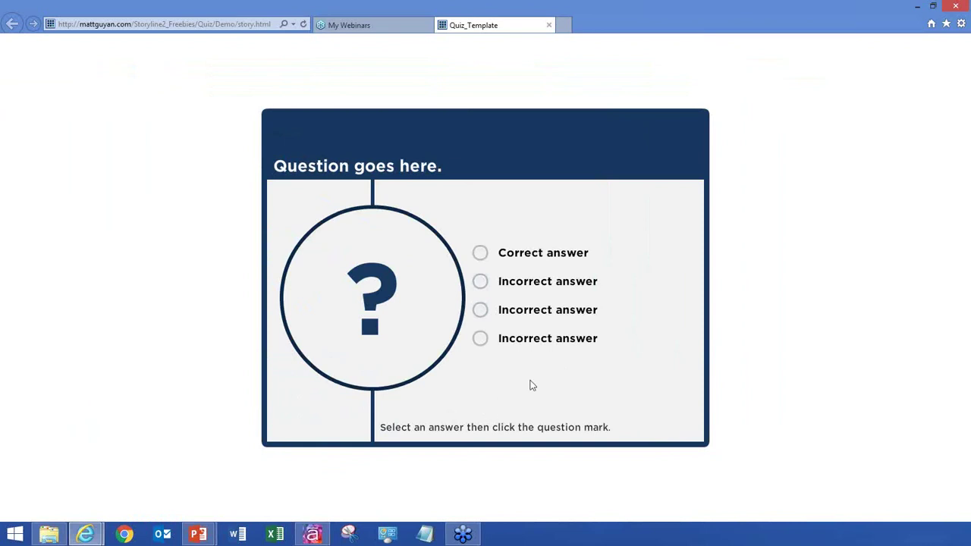
- Test the demo's multiple-choice question by submitting the first incorrect answer, retrying with the second incorrect answer, and continuing
click(484, 285)
click(390, 297)
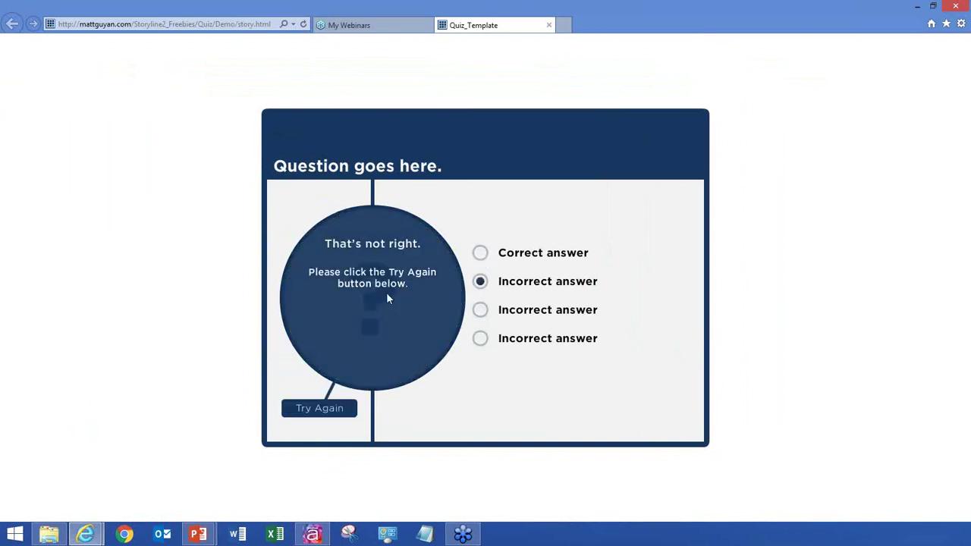
click(338, 410)
click(480, 309)
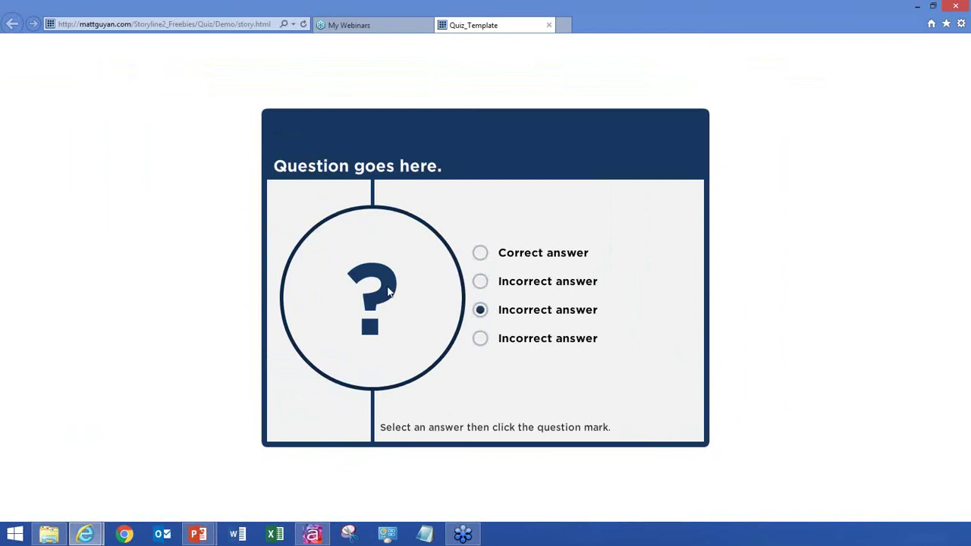
click(363, 301)
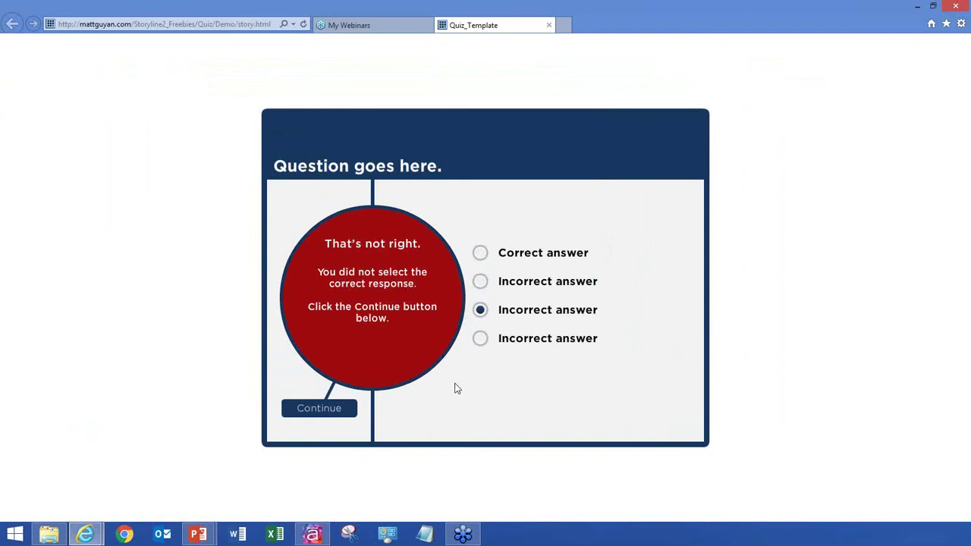
click(341, 410)
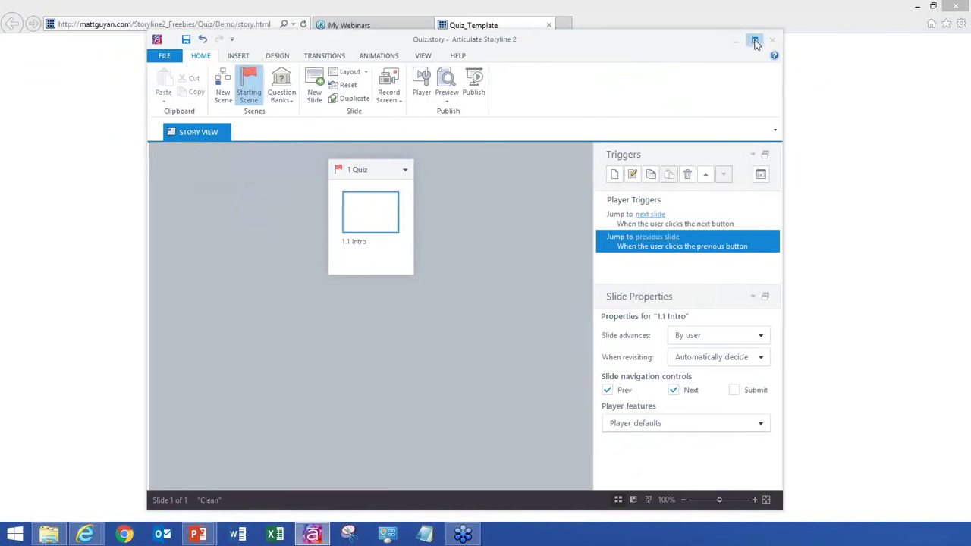
- Switch to the Quiz.story project in a maximized Articulate Storyline window and open its slide master for editing
click(755, 42)
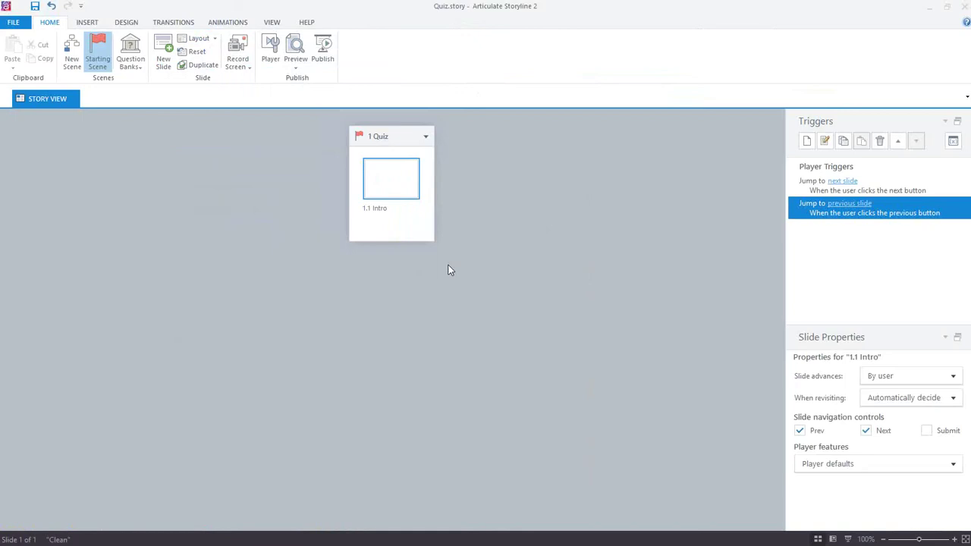
click(272, 22)
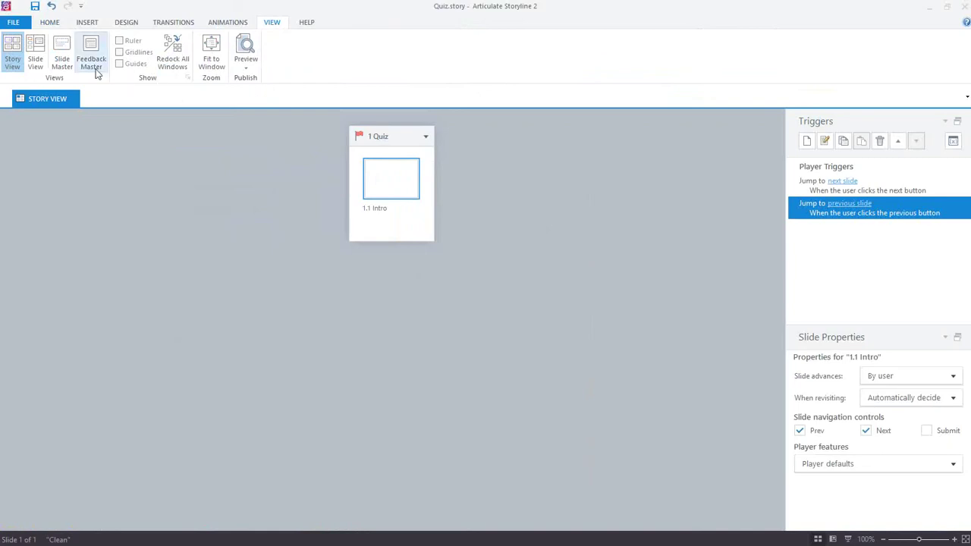
click(272, 23)
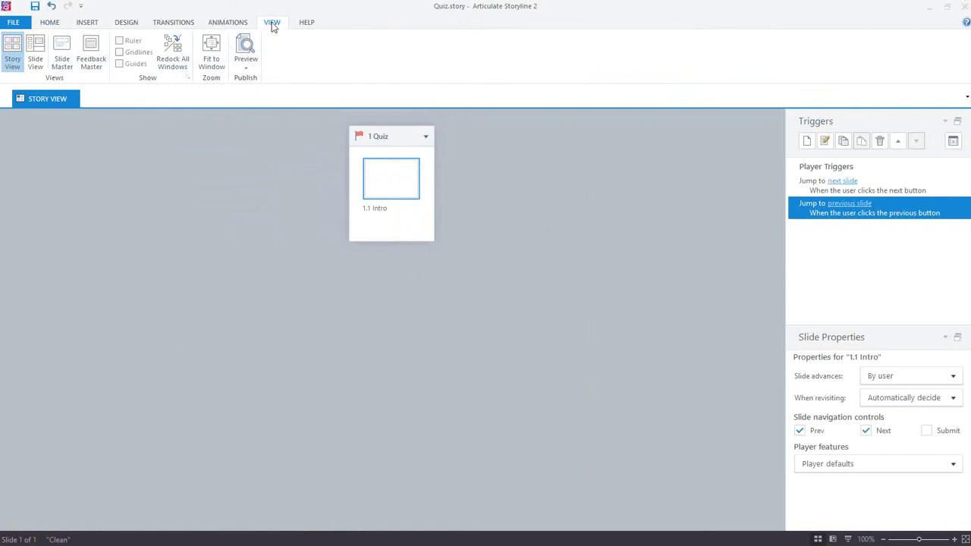
click(64, 67)
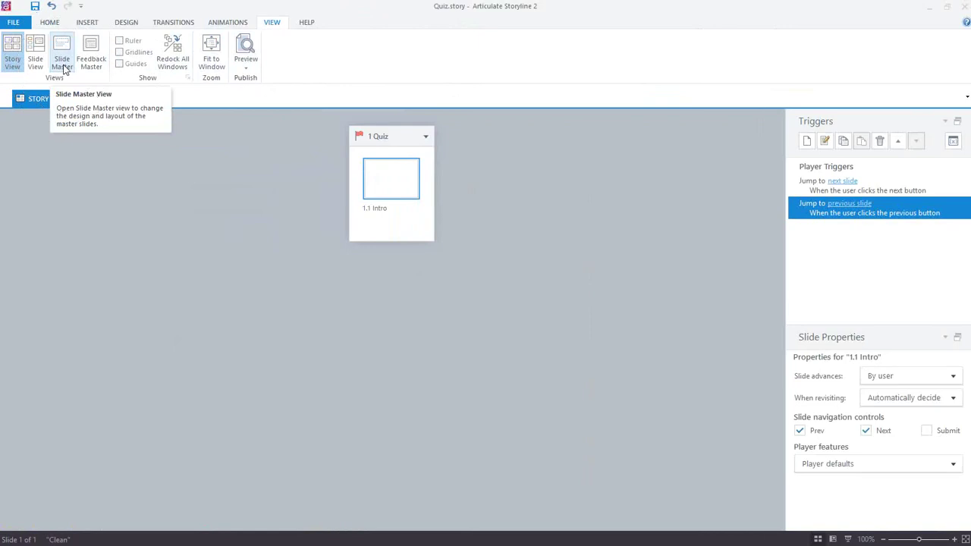
click(63, 68)
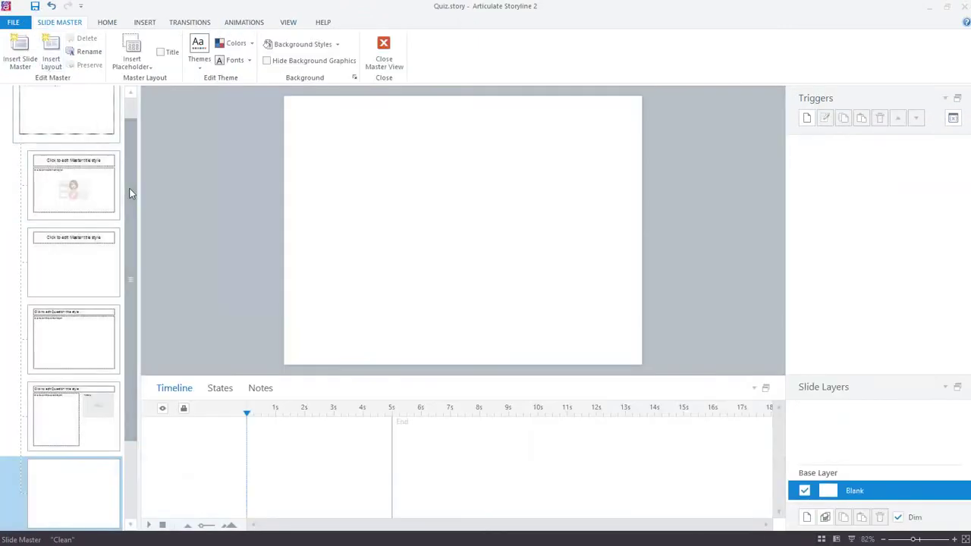
- Open the Question layout of the slide master, the one with question title and choice text placeholders
drag(128, 194, 132, 140)
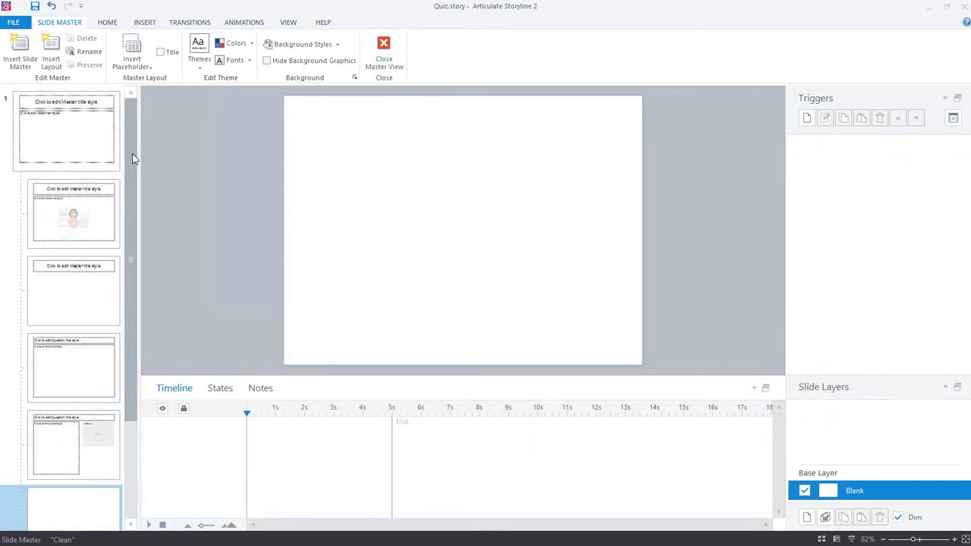
click(86, 138)
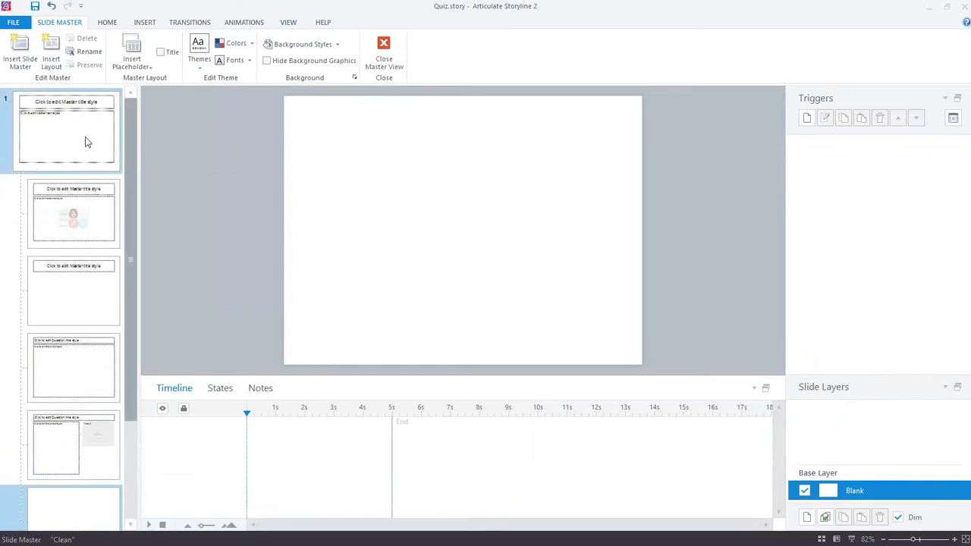
click(87, 149)
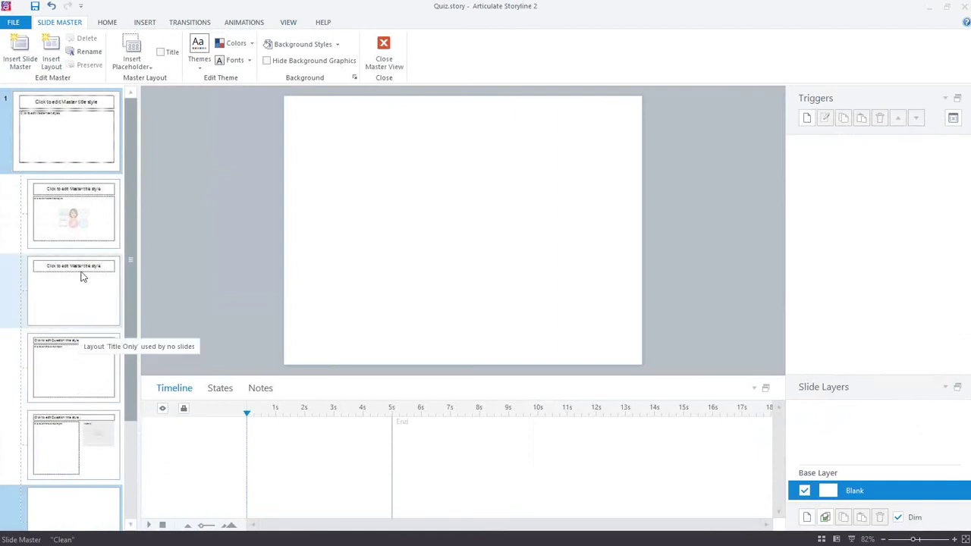
click(70, 374)
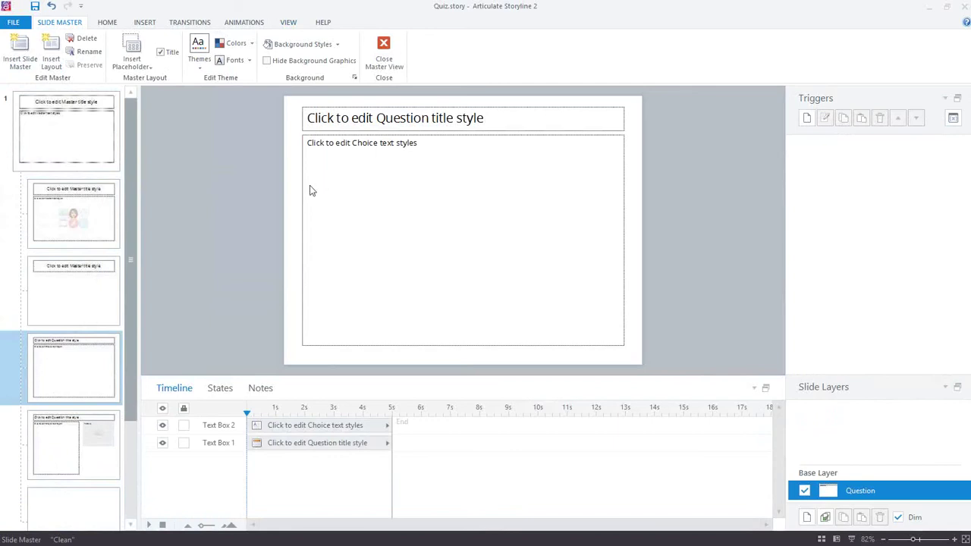
- Draw a rectangle about 178 px wide and 99 px high and place it over the upper-left corner of the Question layout
click(141, 24)
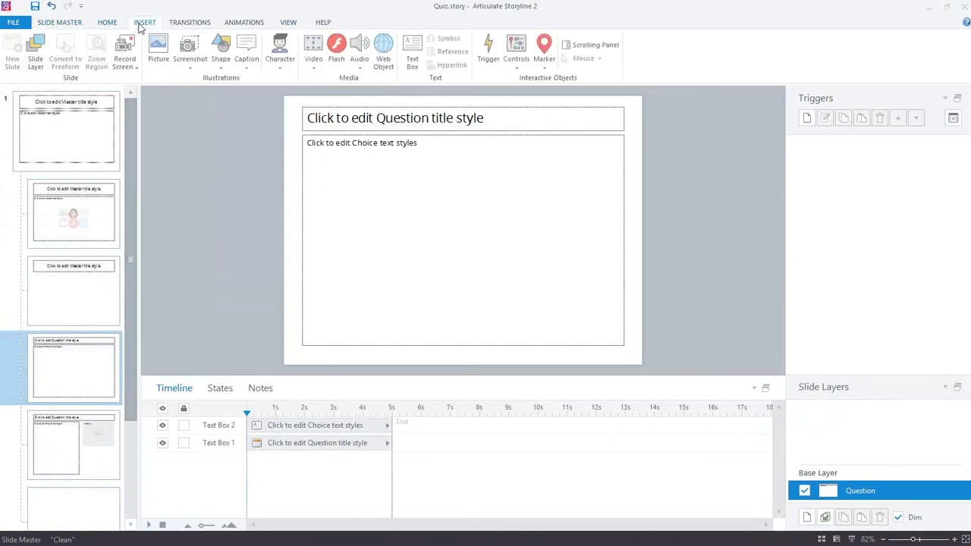
click(221, 68)
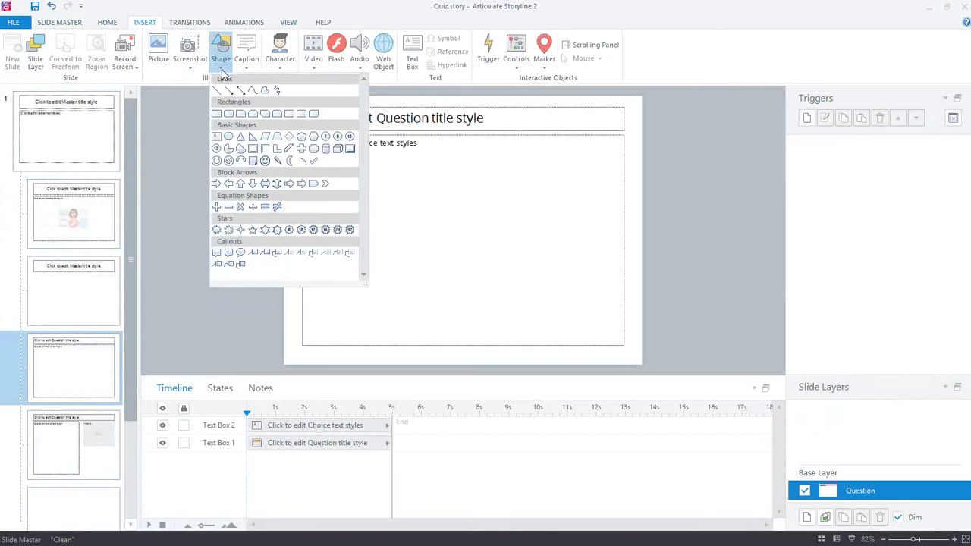
click(216, 113)
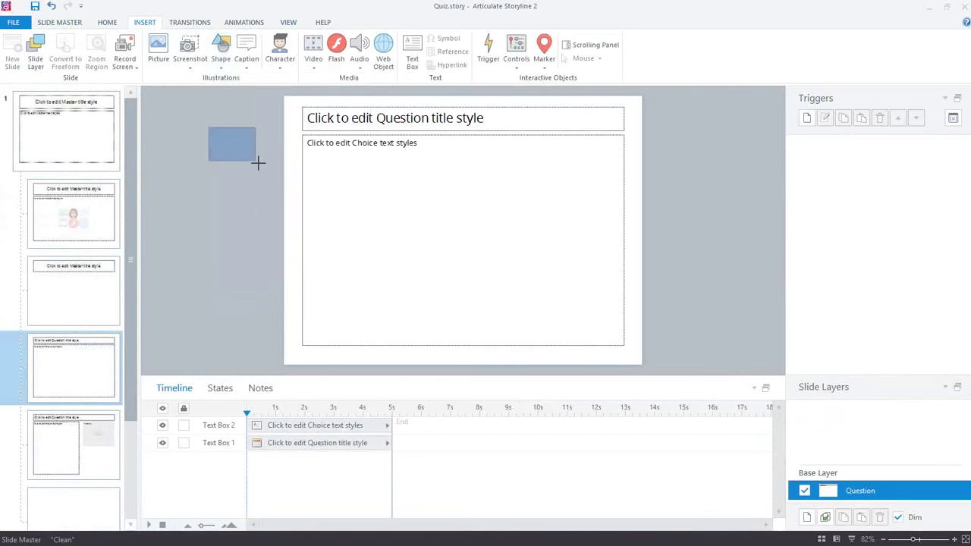
drag(209, 127, 298, 177)
drag(247, 150, 270, 124)
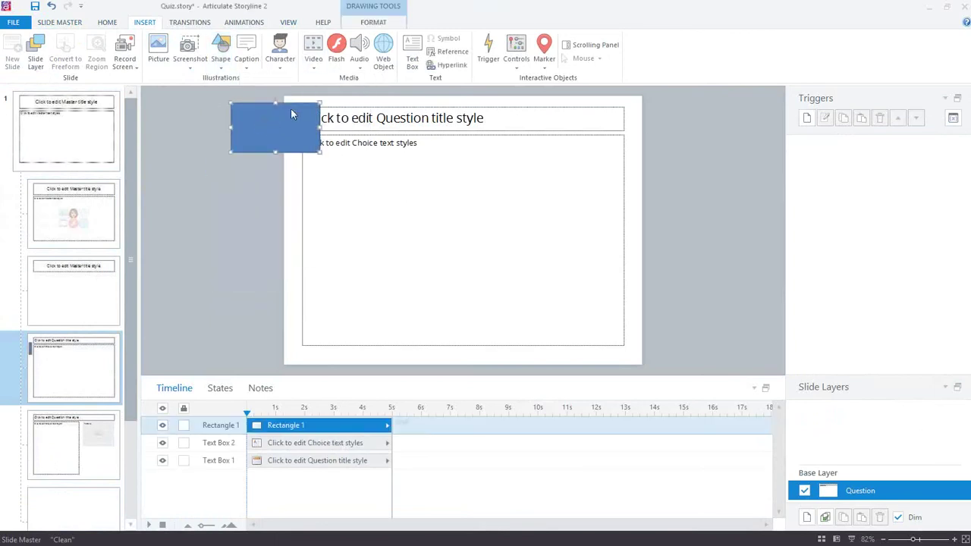
- Give the rectangle a dark navy blue theme fill and a matching dark navy outline
click(364, 27)
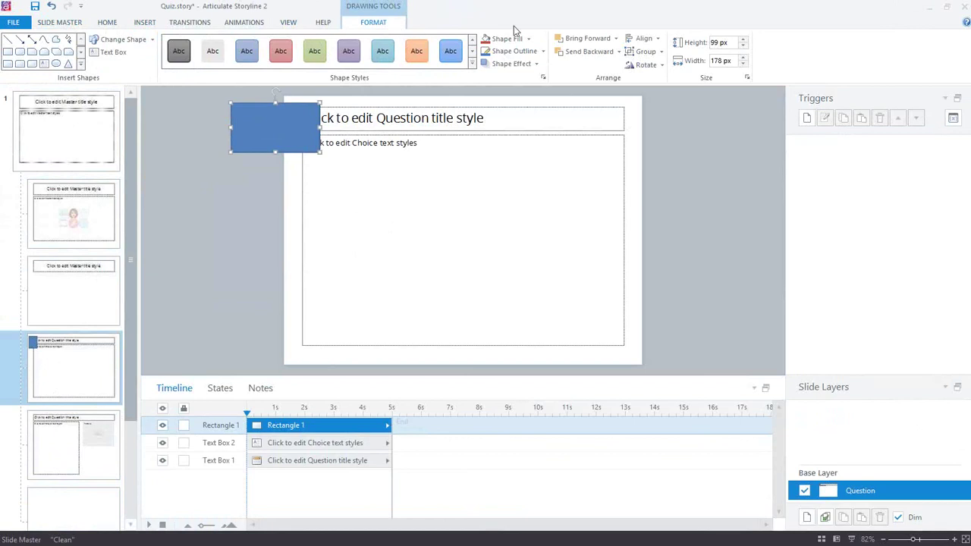
click(529, 39)
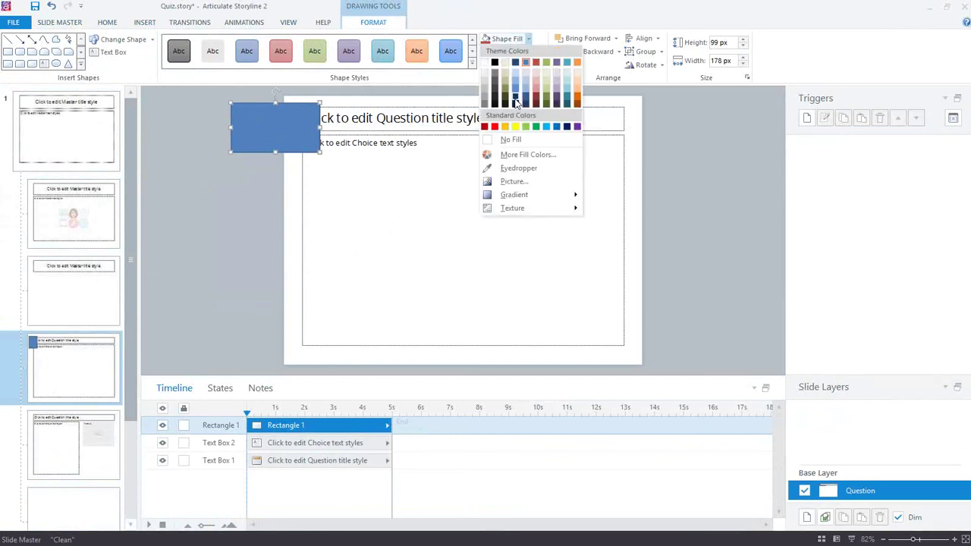
click(515, 100)
click(544, 50)
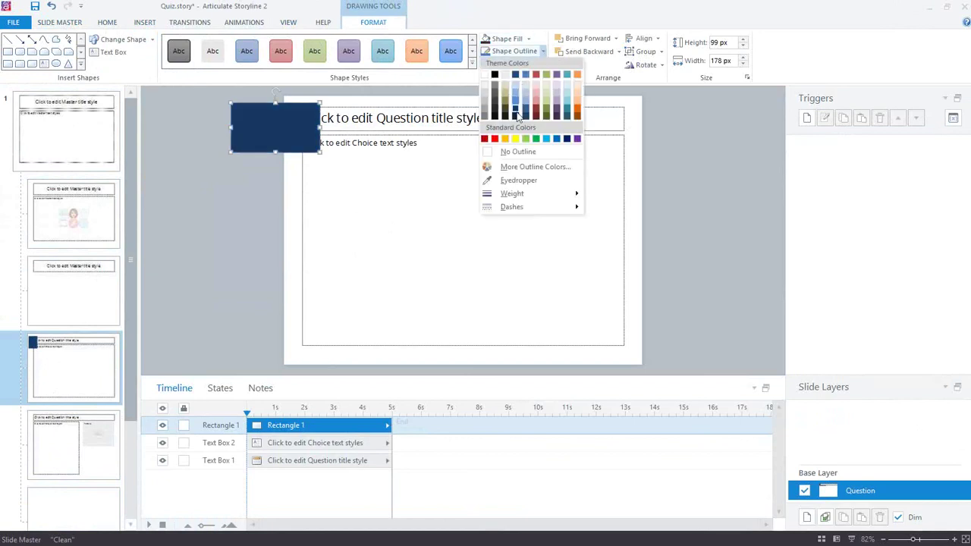
click(516, 112)
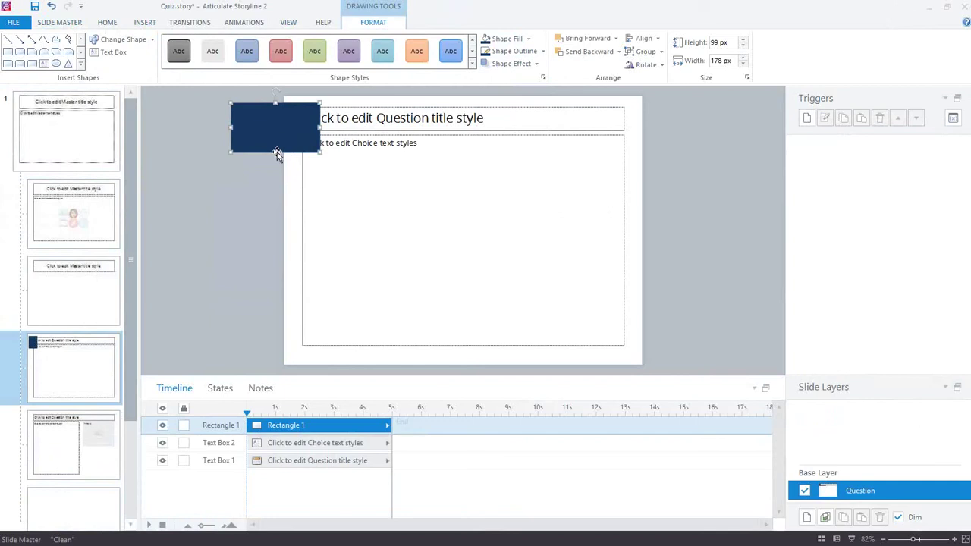
- Stretch the rectangle into a banner about 724 px wide and 84 px high across the layout's upper edge and send it to the back
drag(275, 144, 644, 112)
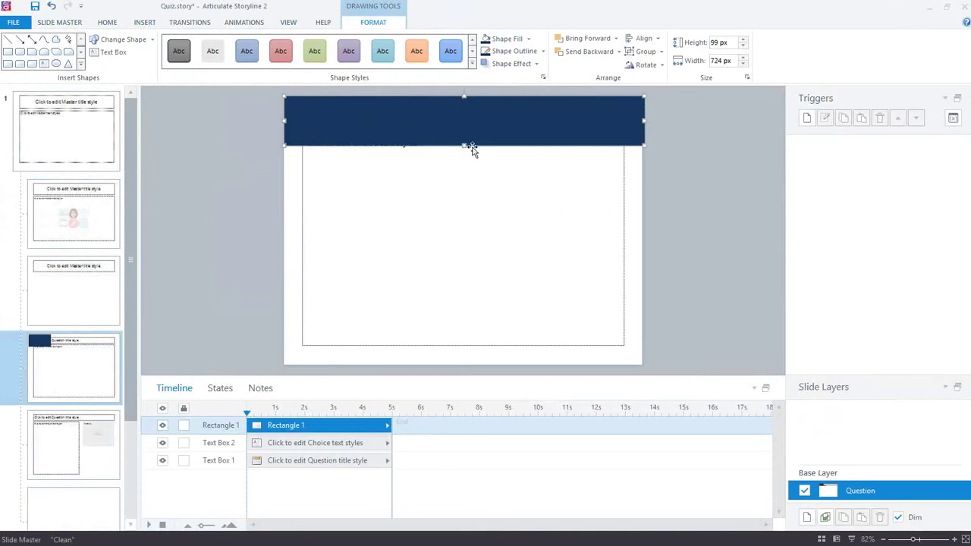
drag(466, 137, 464, 133)
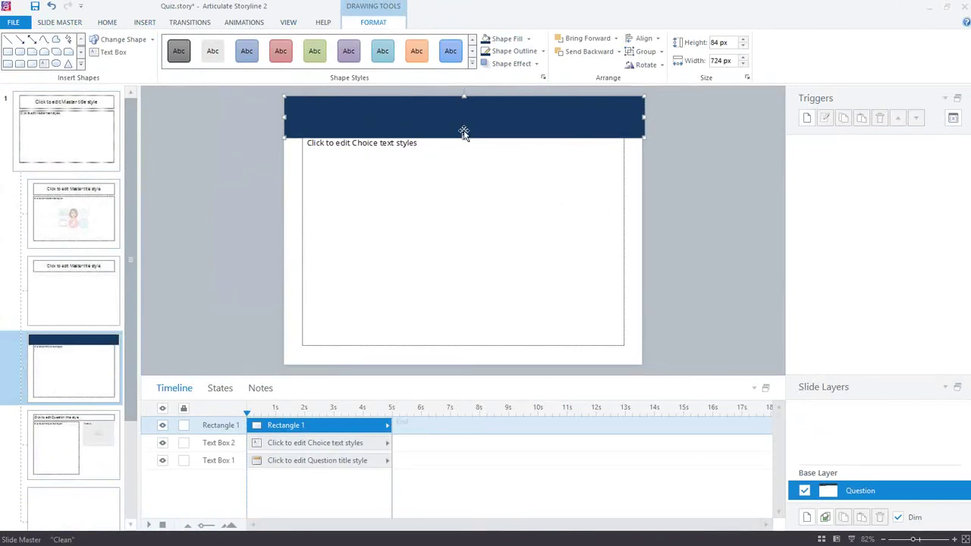
right_click(464, 122)
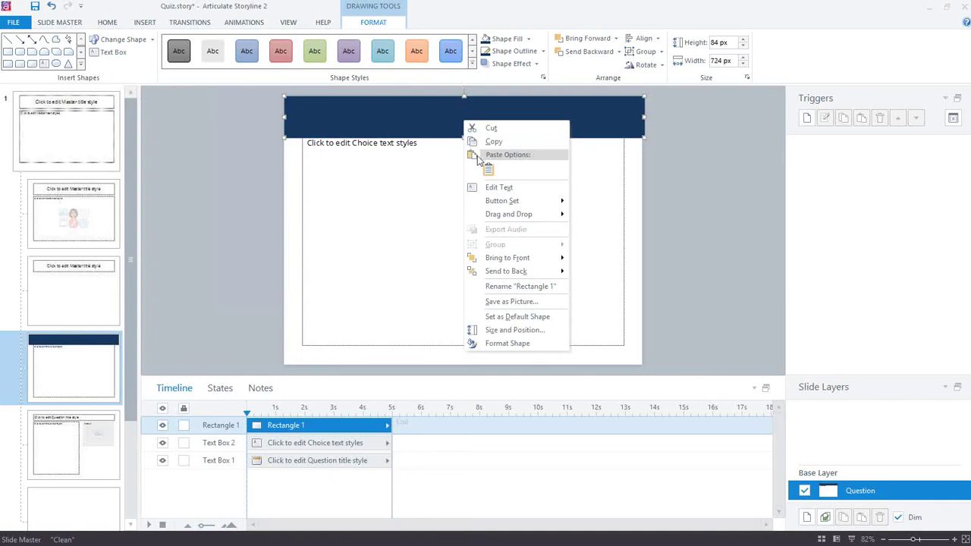
click(513, 271)
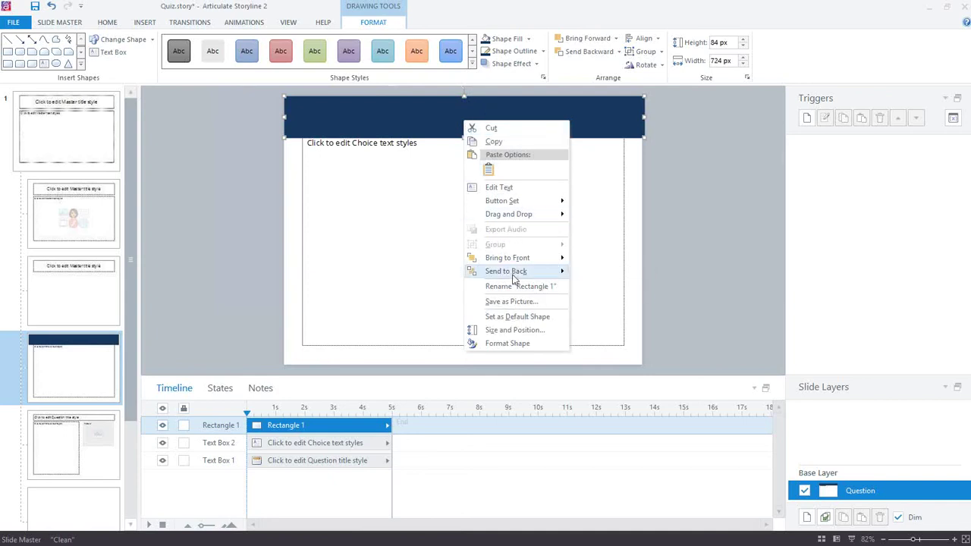
- Set the question title placeholder's text color to white
click(431, 107)
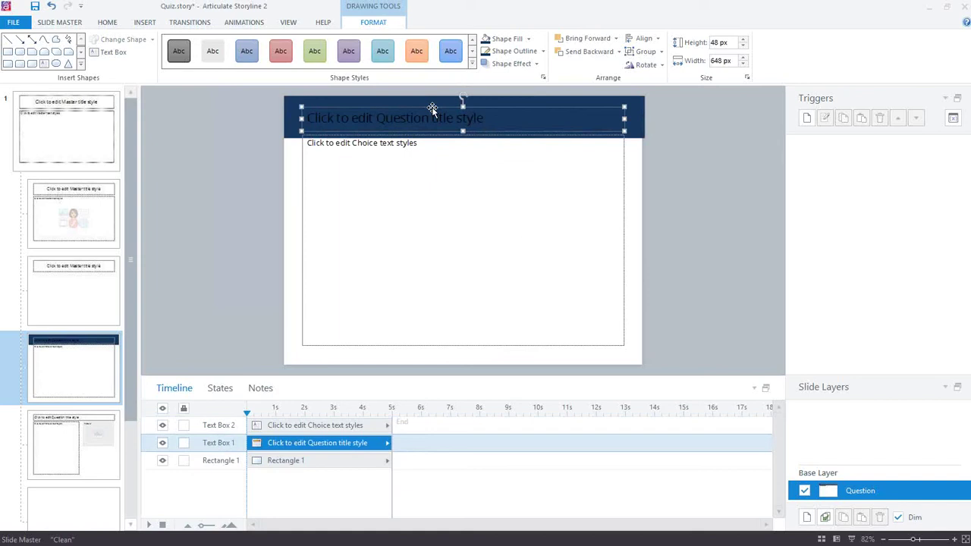
click(114, 25)
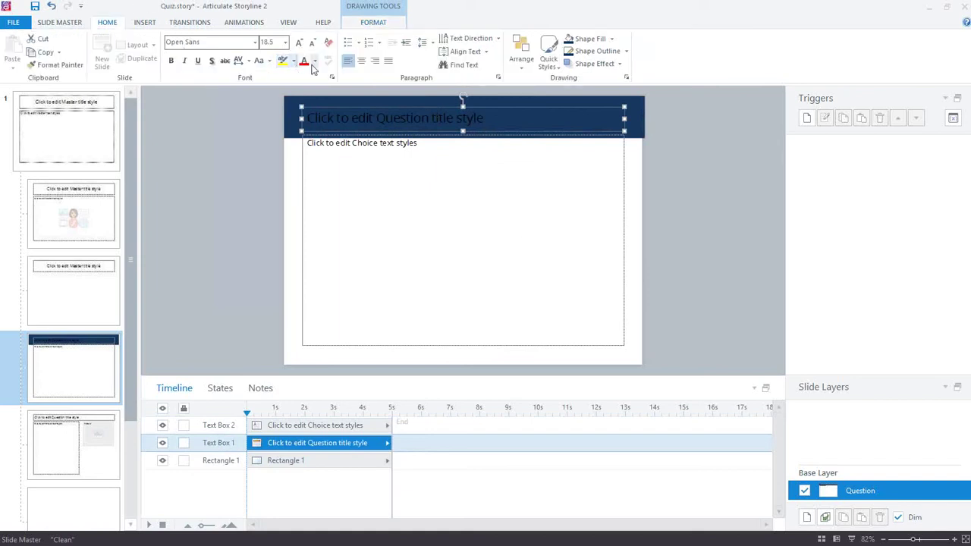
click(317, 69)
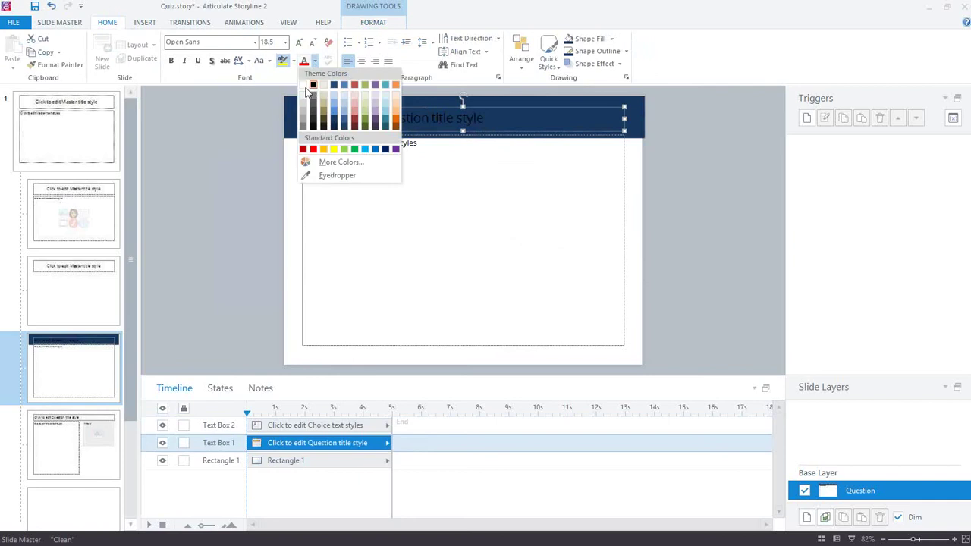
click(306, 89)
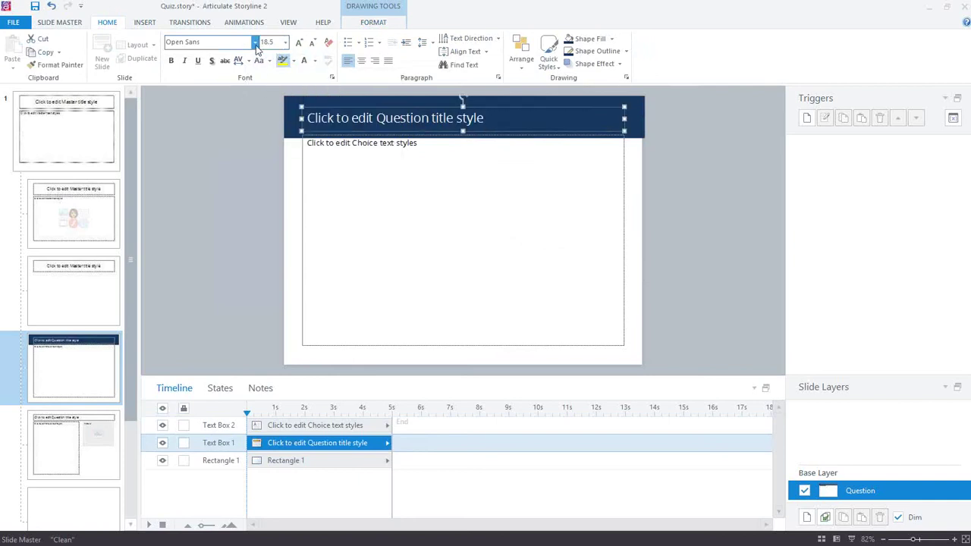
- Set the question title placeholder's font to Arial Black
click(256, 43)
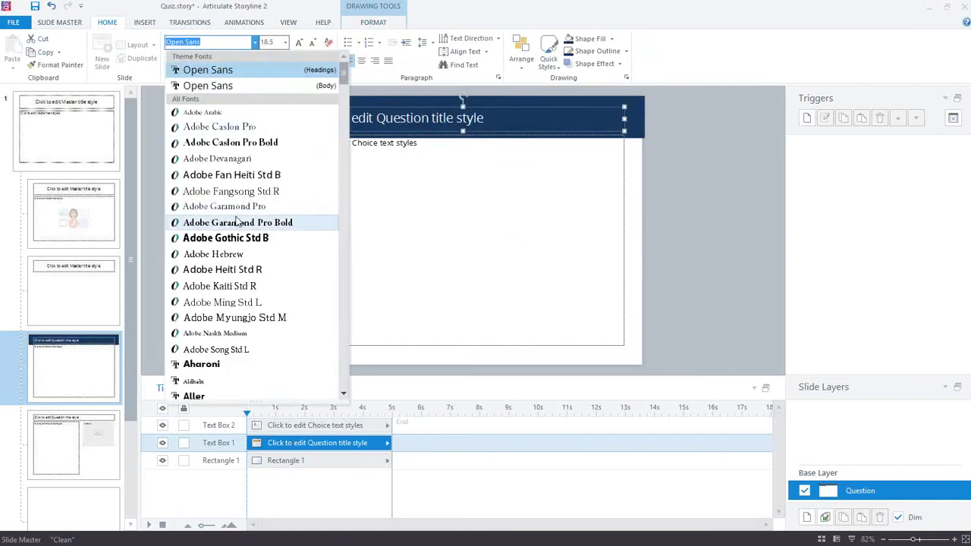
scroll(243, 224, down, 2)
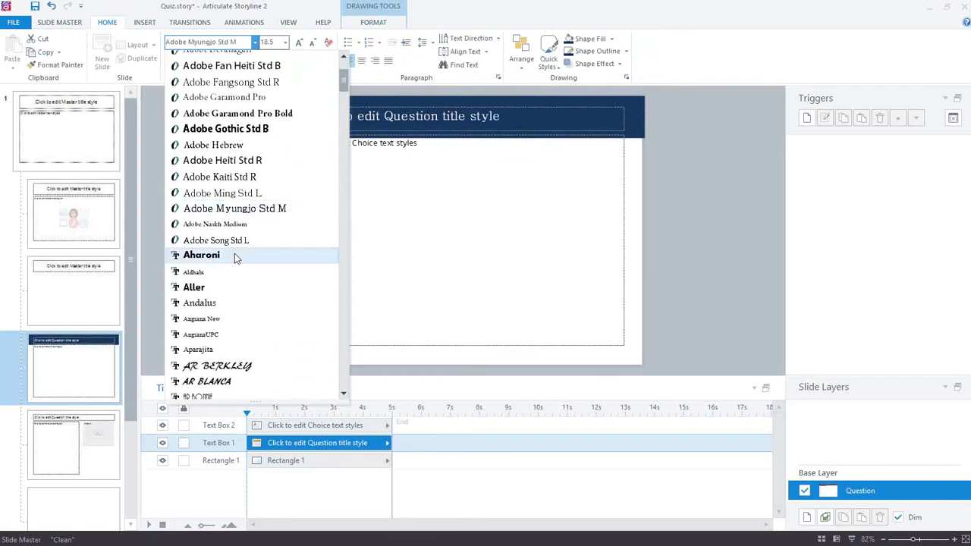
scroll(234, 257, down, 2)
scroll(235, 265, down, 5)
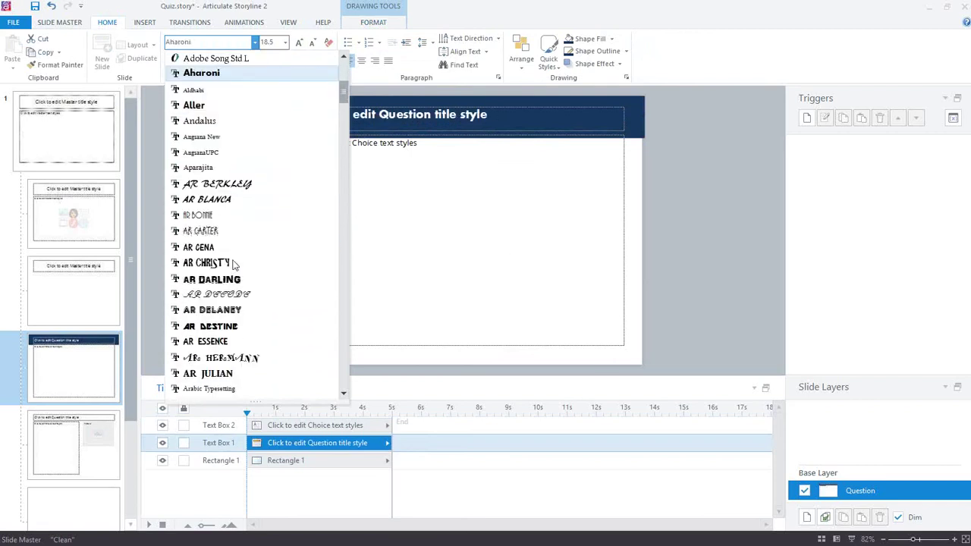
click(240, 350)
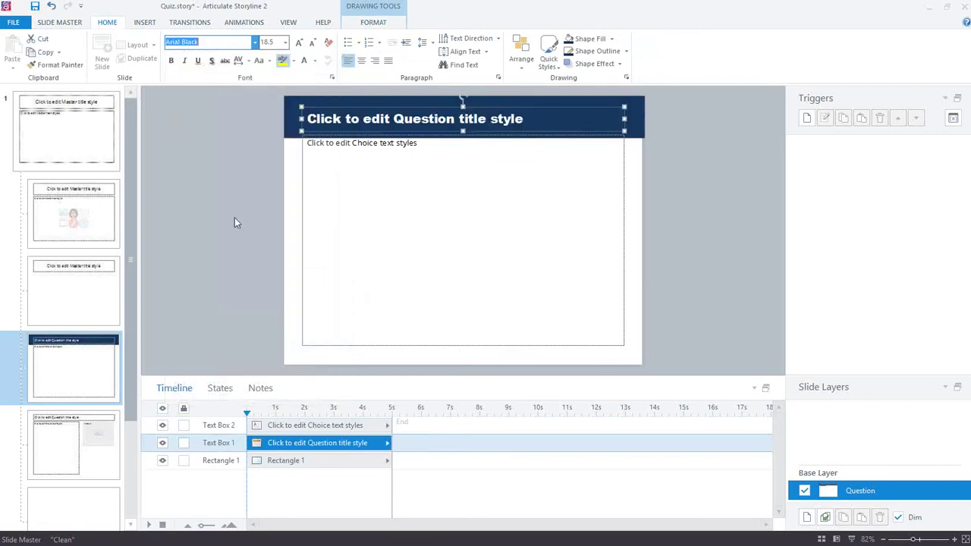
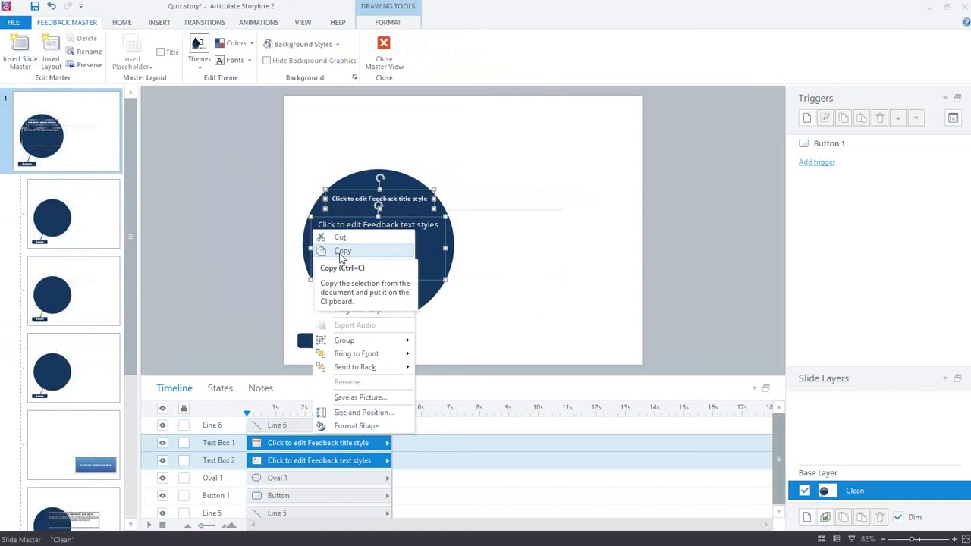
- Copy the feedback title and text placeholders from the feedback master and paste them onto the Correct Feedback layout
click(341, 253)
click(114, 213)
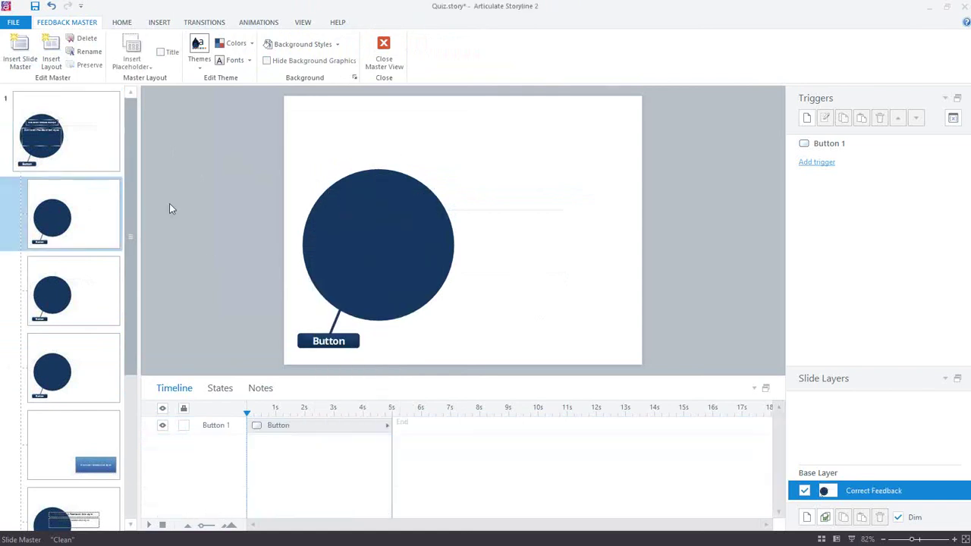
right_click(476, 125)
click(502, 169)
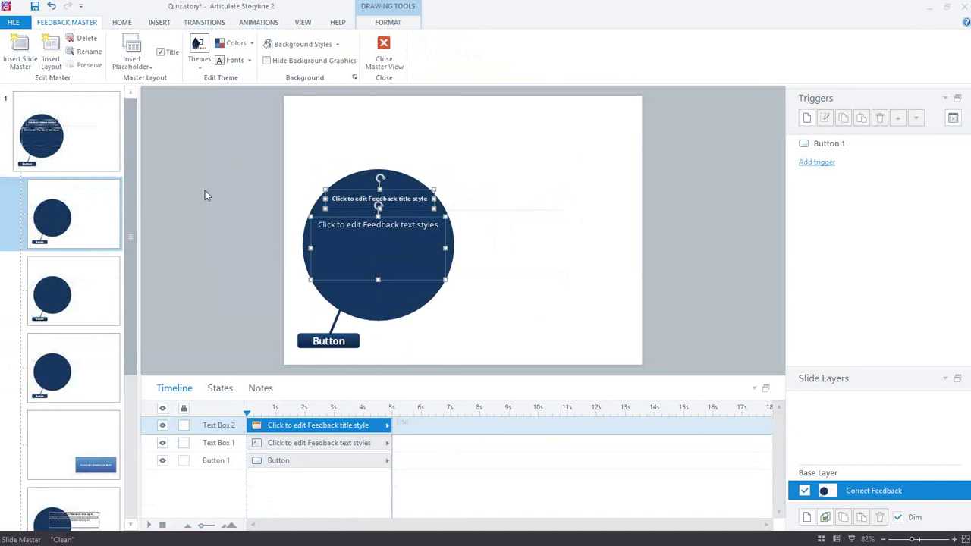
- Paste the copied title and text placeholders onto the Incorrect Feedback and Try Again Feedback layouts
click(73, 284)
right_click(539, 215)
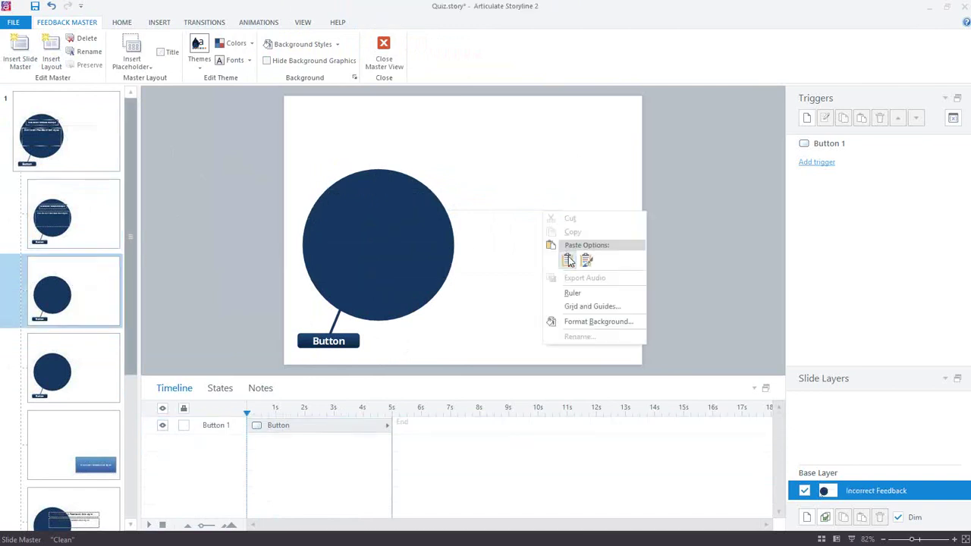
click(568, 260)
click(109, 345)
right_click(508, 265)
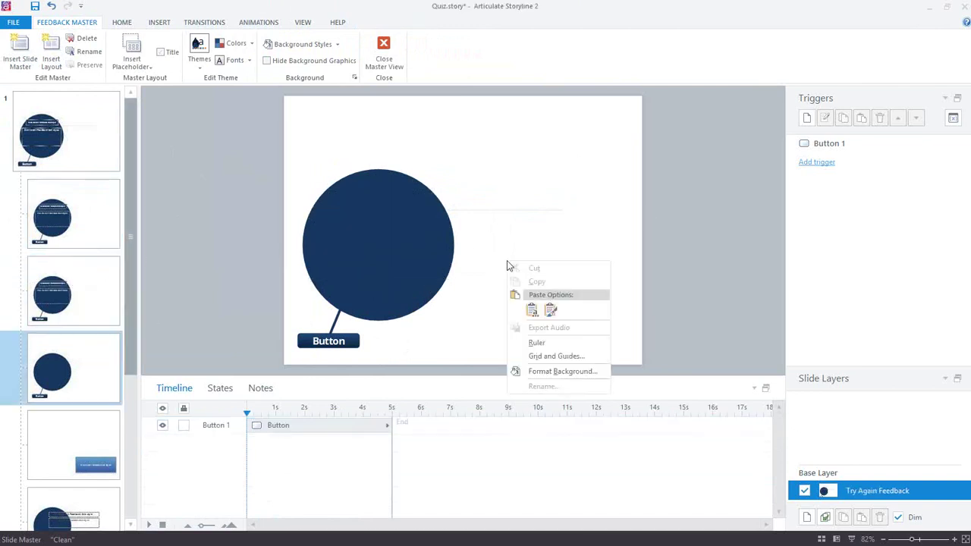
click(531, 309)
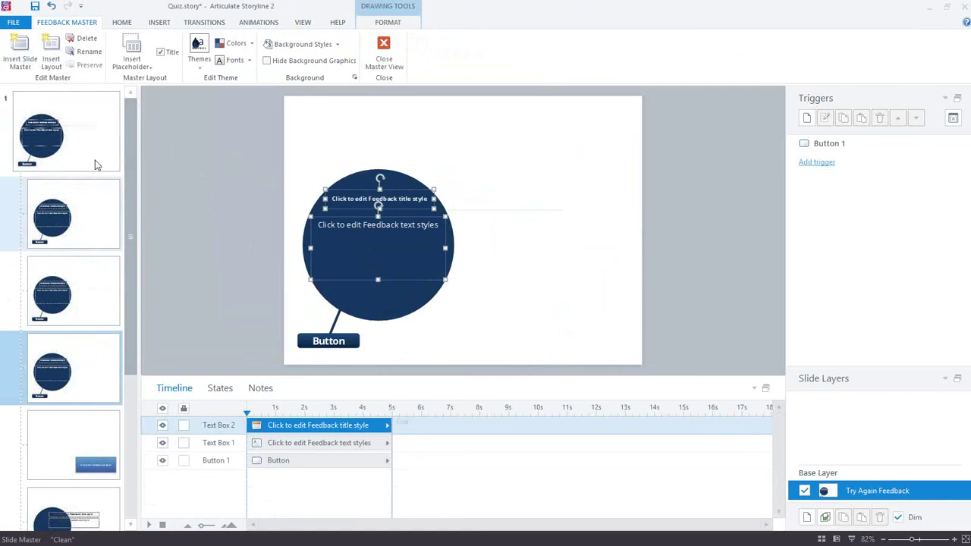
- Review the Correct, Incorrect and Try Again Feedback layouts and compare them with the feedback master
click(90, 217)
click(102, 282)
click(99, 344)
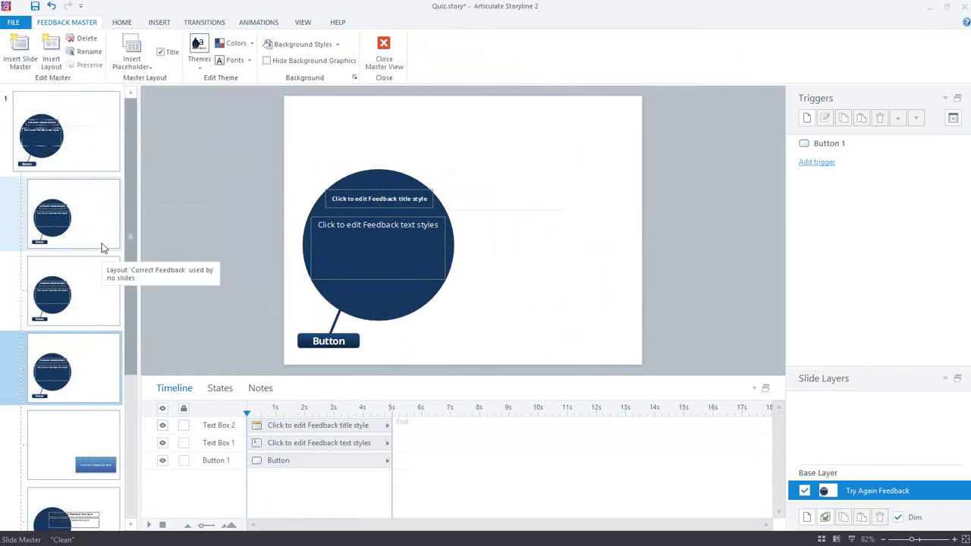
click(96, 163)
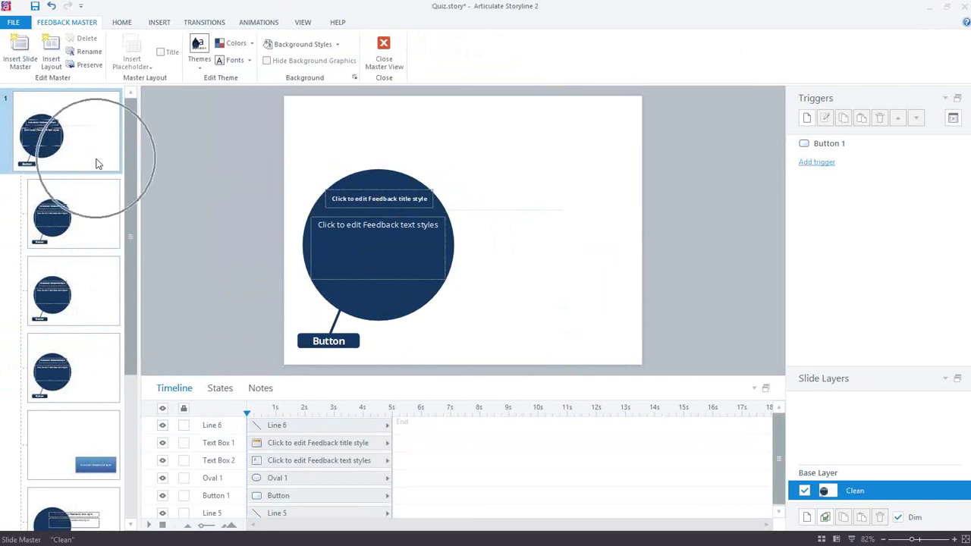
click(94, 212)
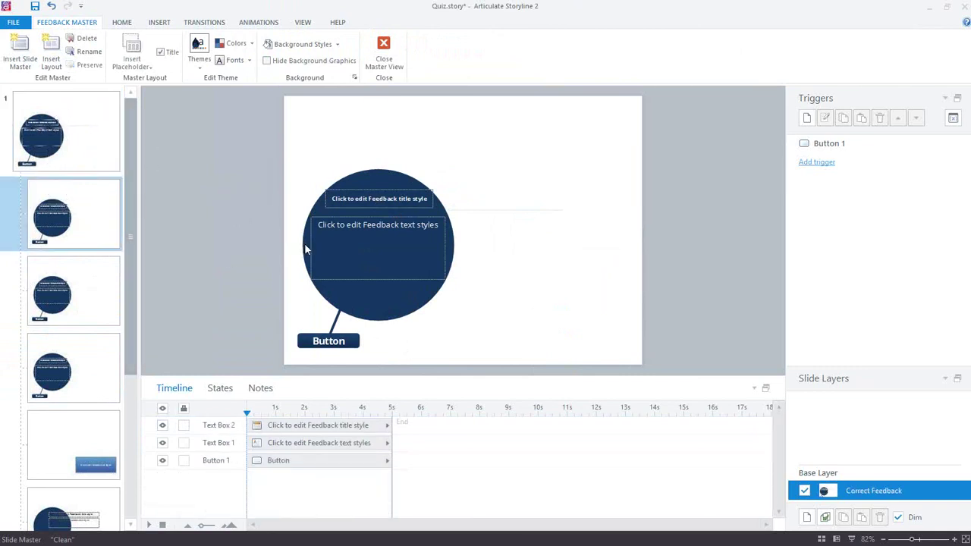
click(91, 290)
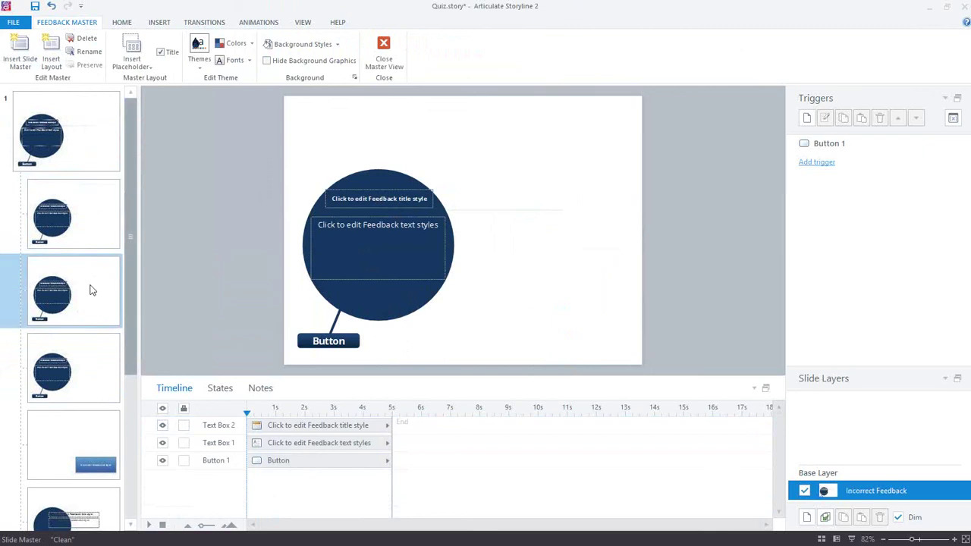
click(102, 143)
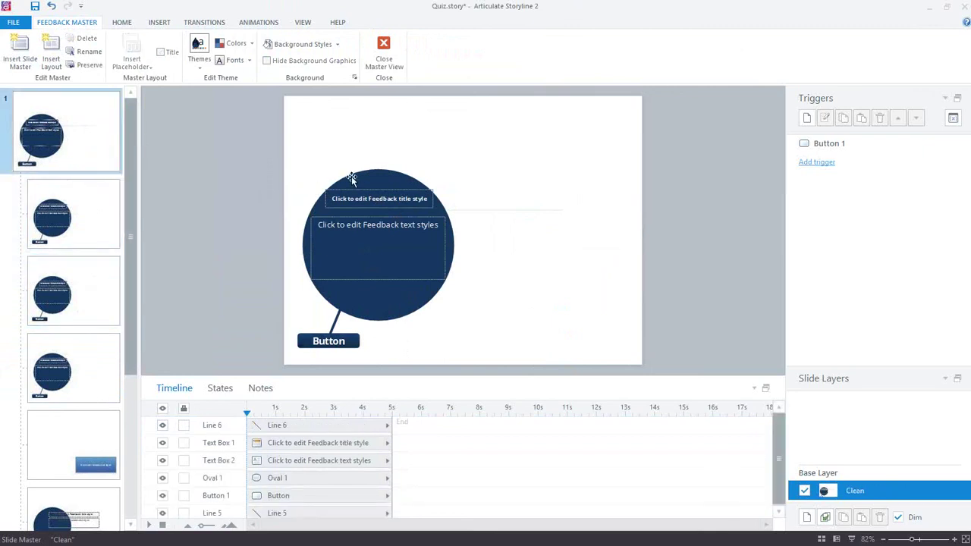
- Copy the navy circle from the feedback master and paste it onto the Correct Feedback layout
click(113, 119)
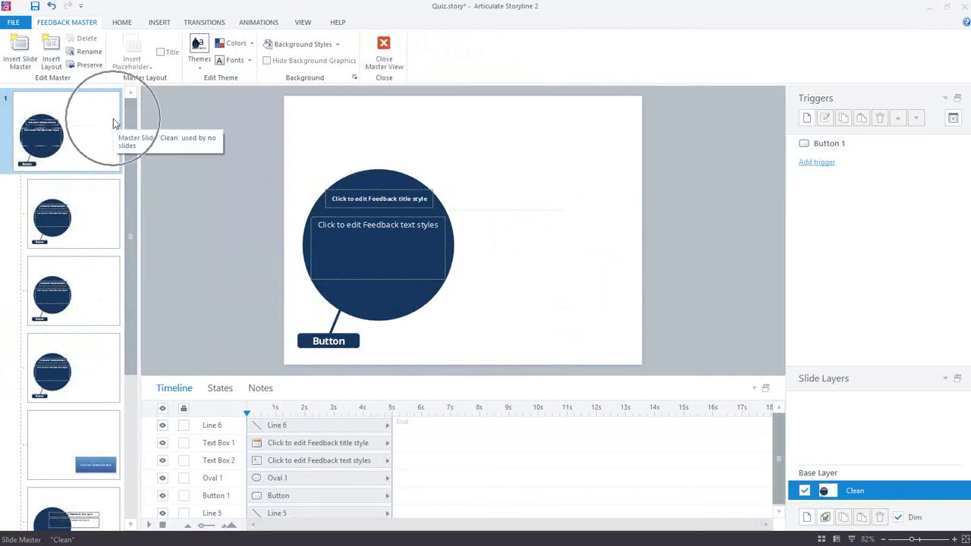
click(356, 175)
right_click(355, 175)
click(192, 188)
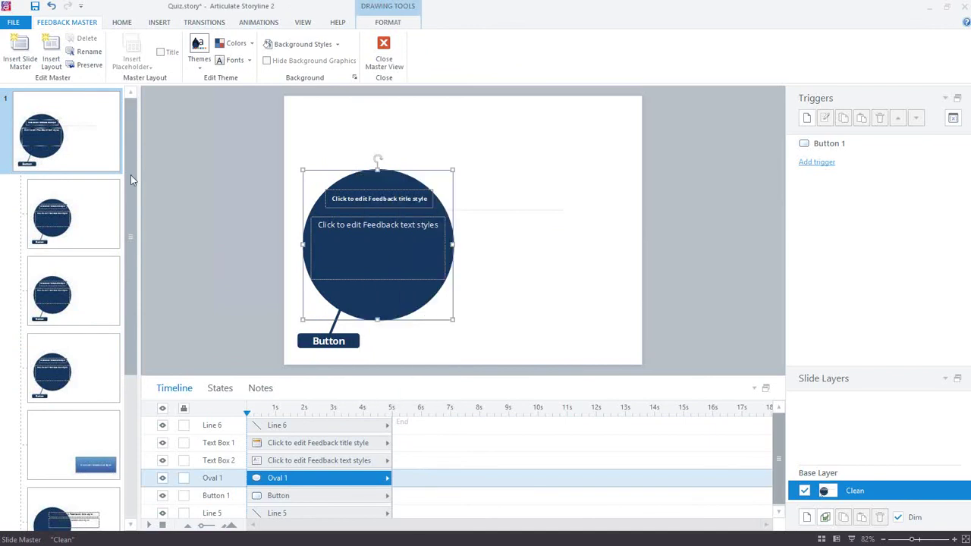
click(110, 190)
right_click(509, 138)
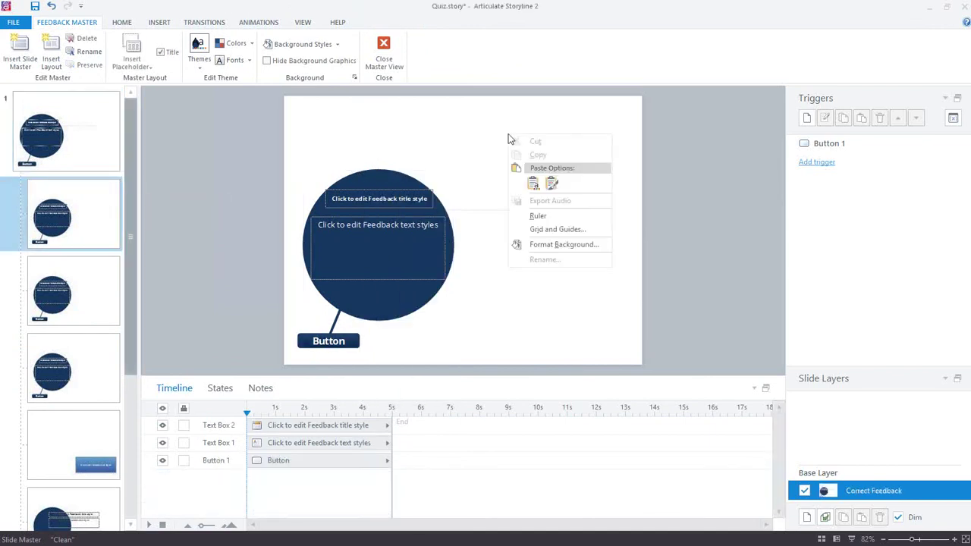
click(534, 186)
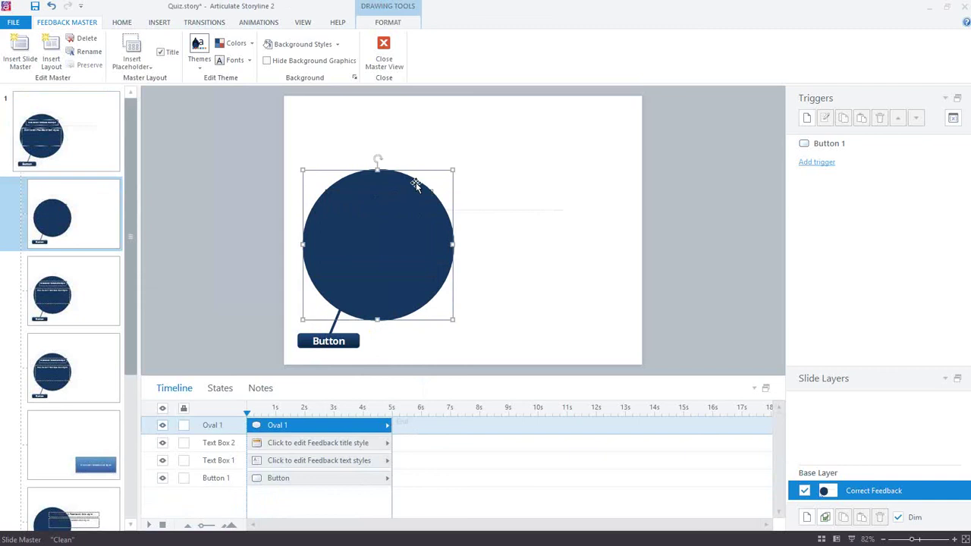
- Fill the Correct Feedback circle with dark green #007236 and bring the feedback title and text placeholders in front of it
click(388, 22)
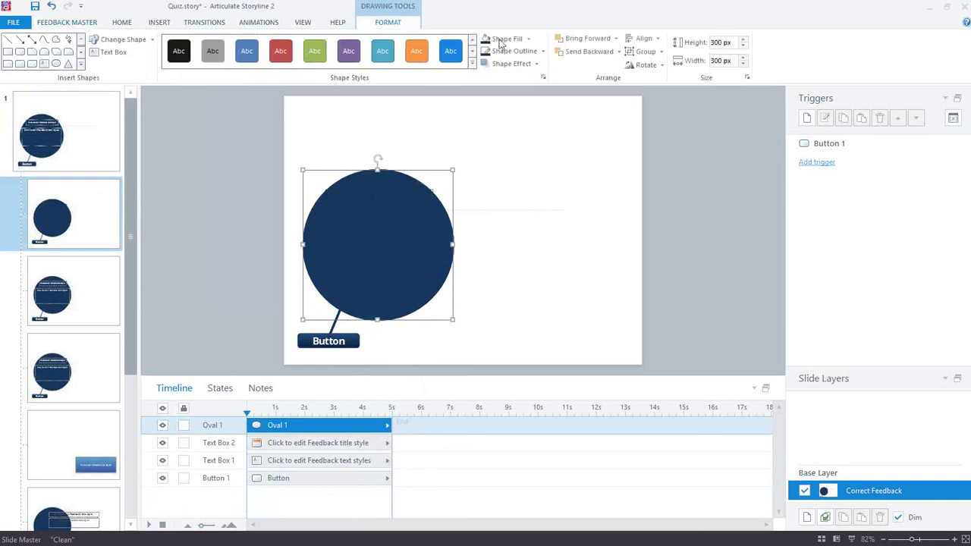
click(528, 39)
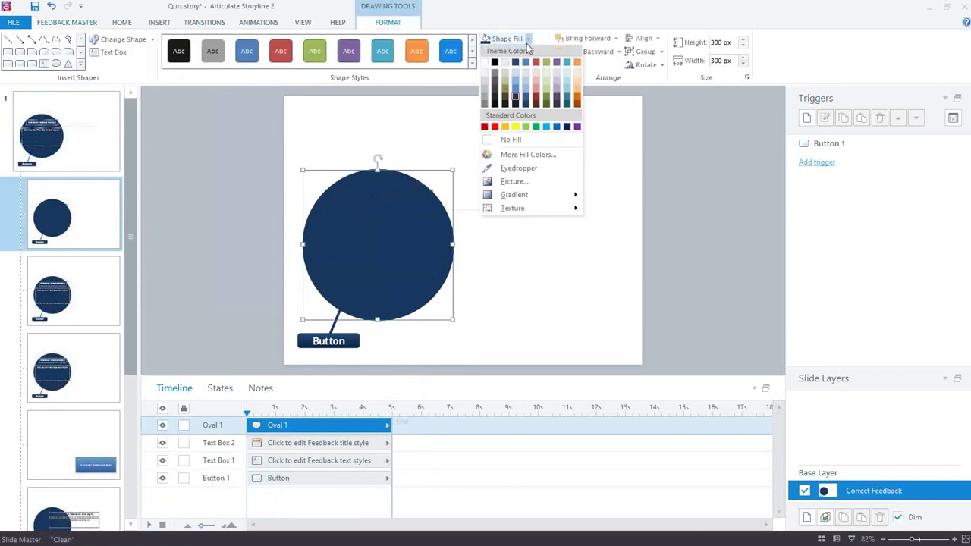
click(520, 156)
click(409, 218)
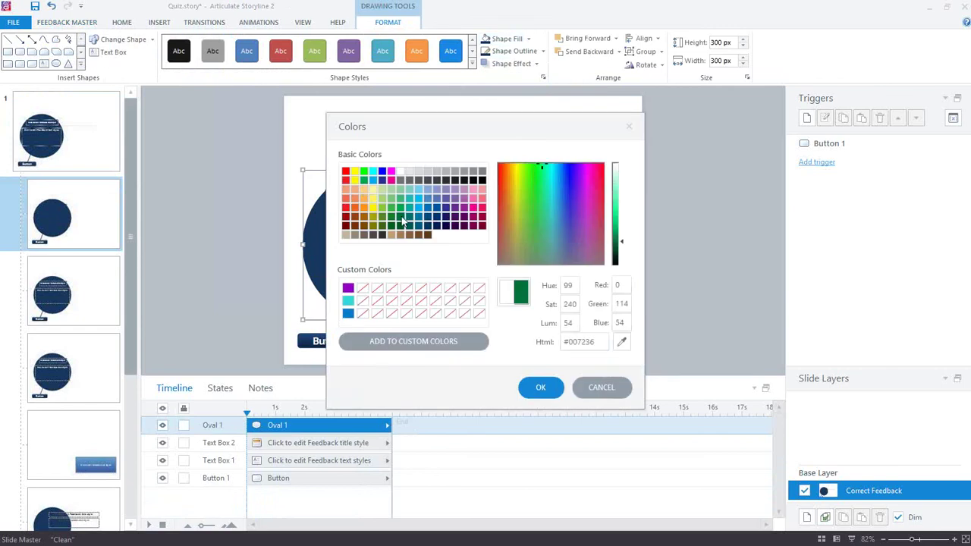
click(530, 387)
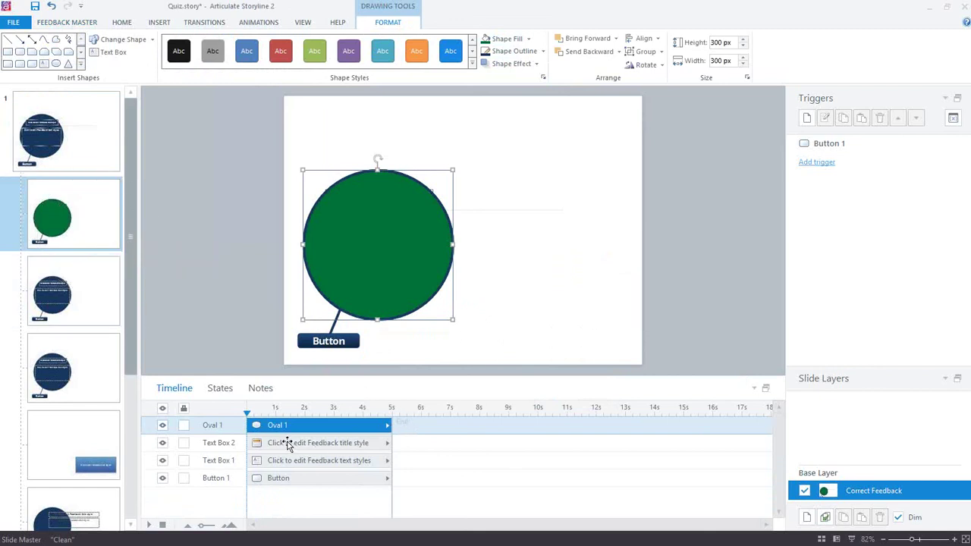
drag(284, 443, 281, 426)
drag(284, 464, 287, 427)
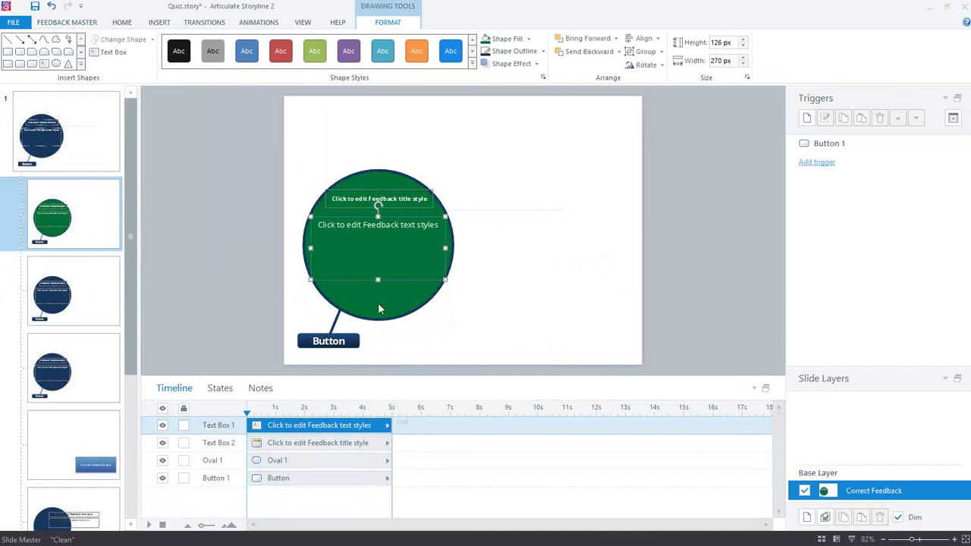
- Paste the copied navy circle onto the Incorrect Feedback layout
click(91, 291)
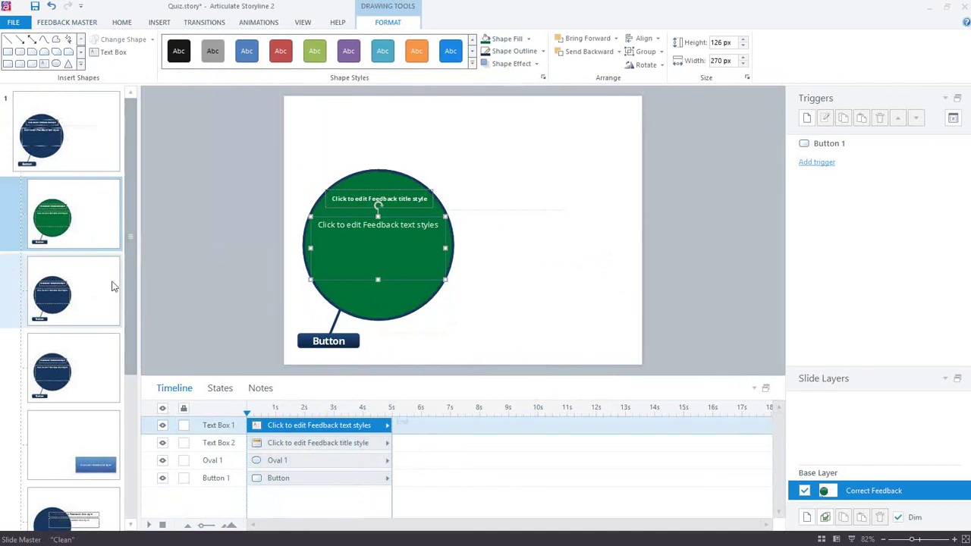
right_click(559, 238)
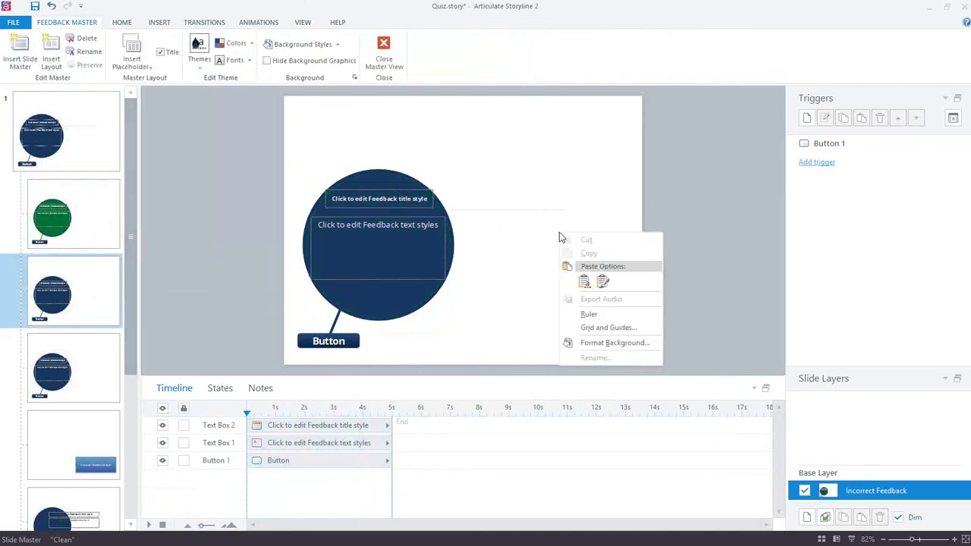
click(586, 284)
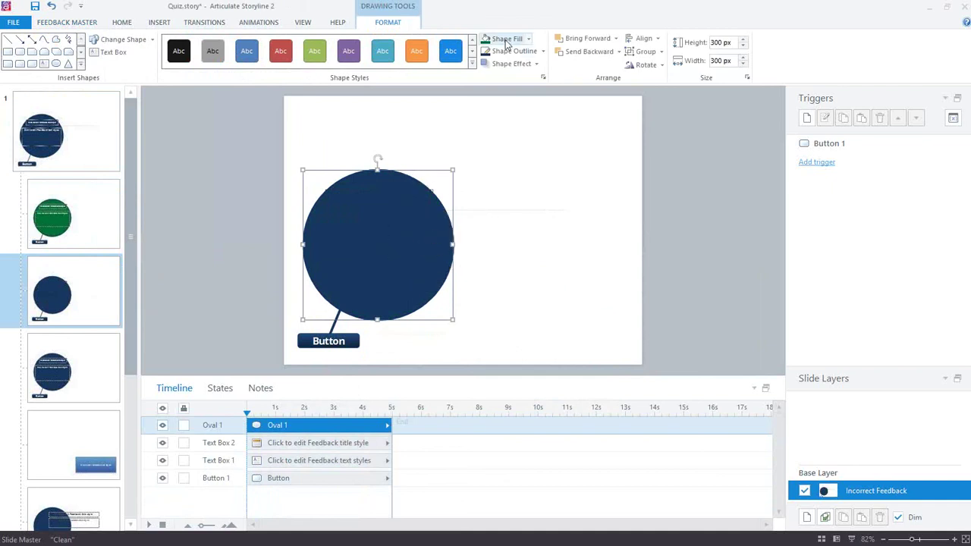
- Fill the Incorrect Feedback circle with standard dark red and bring the feedback title and text placeholders in front of it
click(529, 42)
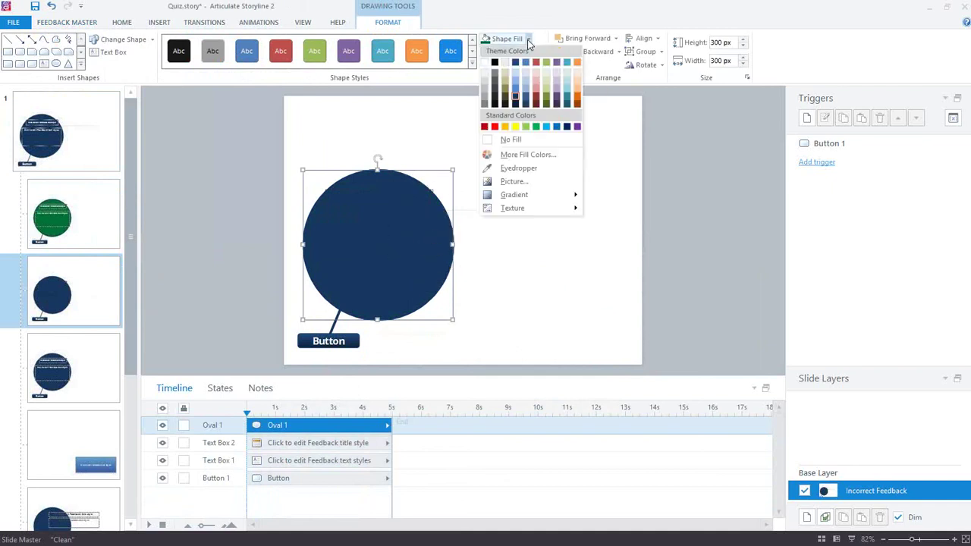
click(494, 127)
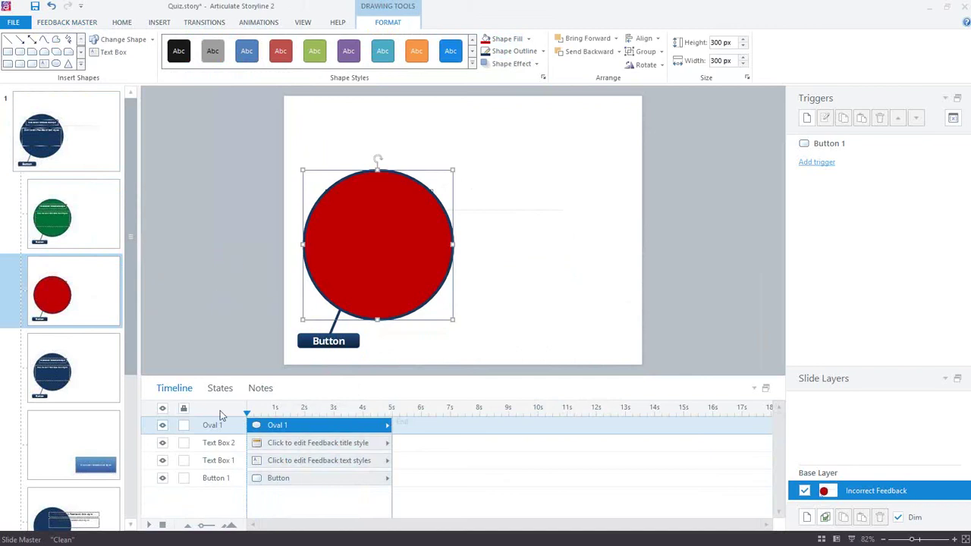
drag(279, 460, 277, 442)
click(491, 278)
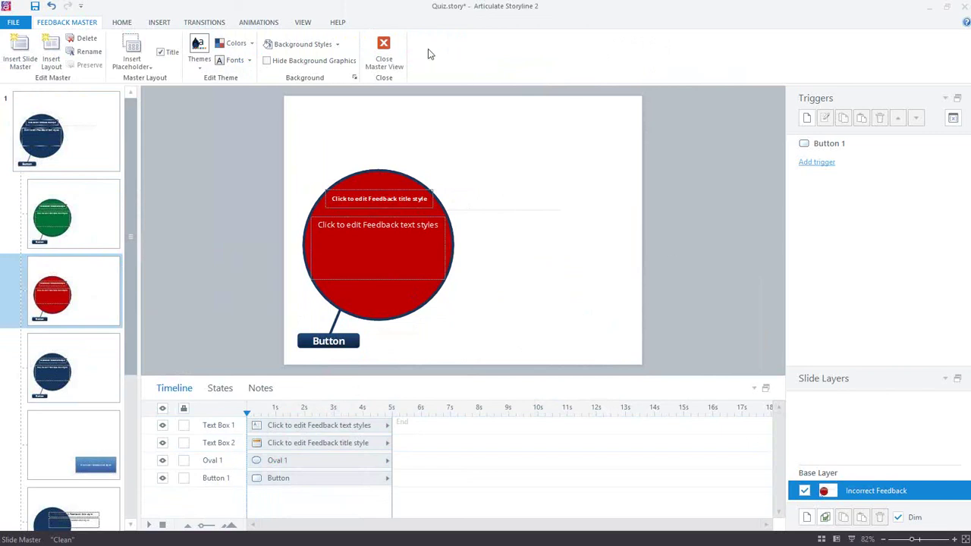
- Close the feedback master view and return to the Intro slide
click(384, 49)
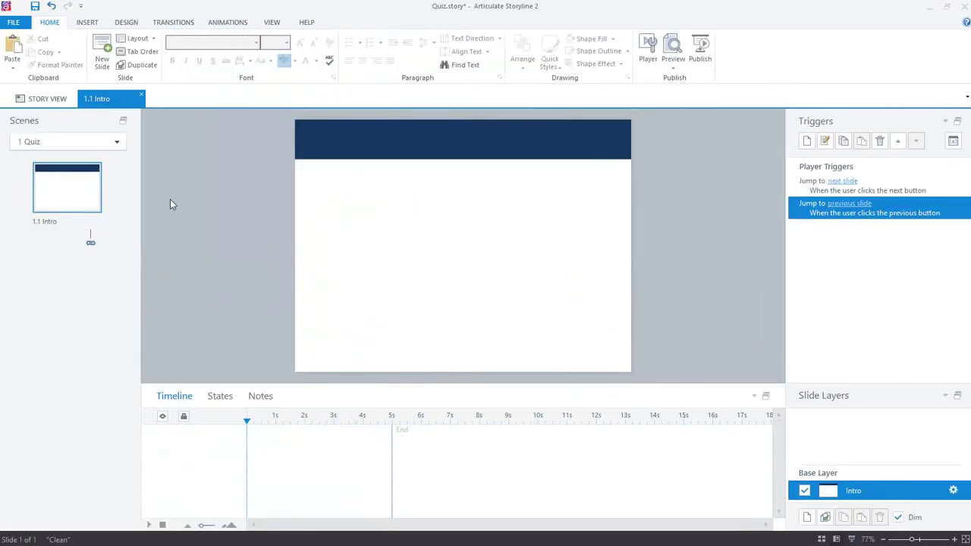
click(85, 188)
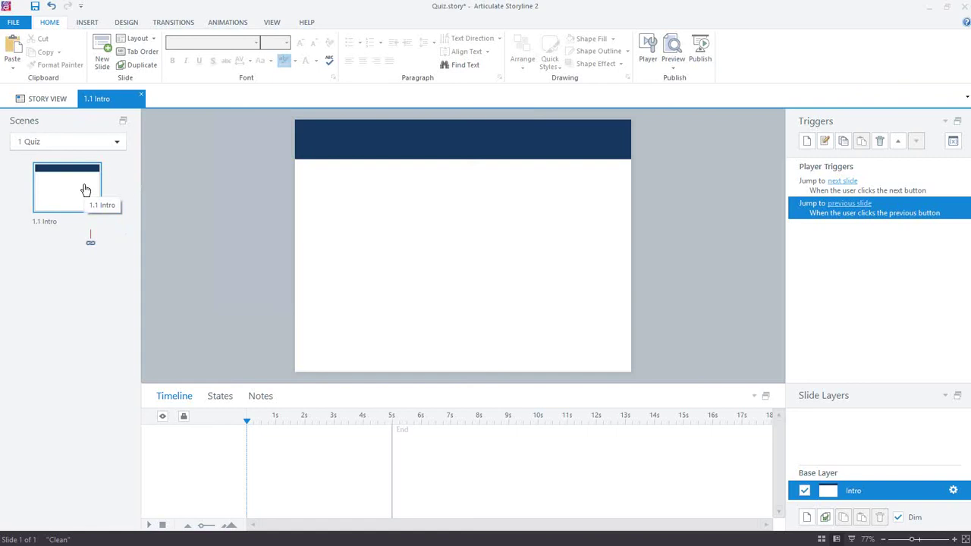
click(451, 138)
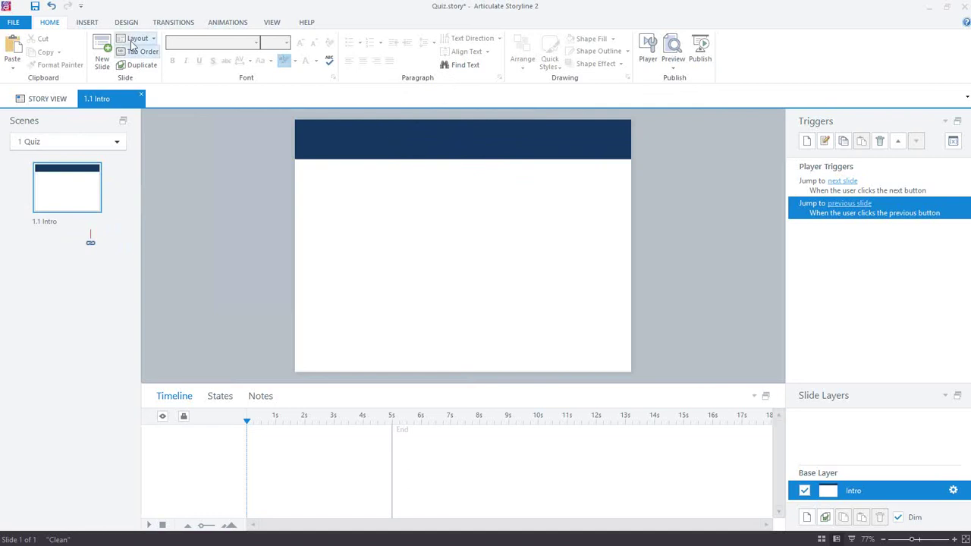
- Insert a graded True/False question slide after the Intro slide and save the project
click(90, 23)
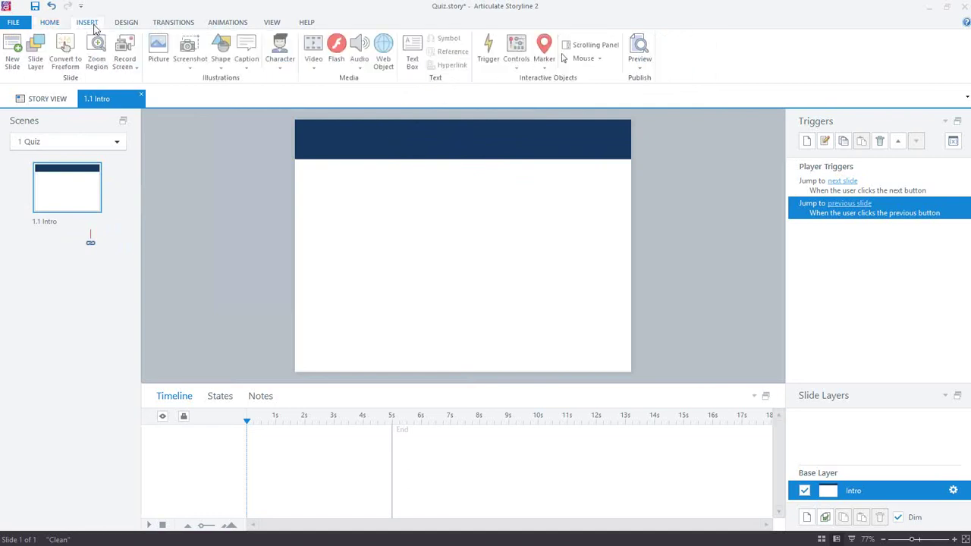
click(15, 61)
click(13, 61)
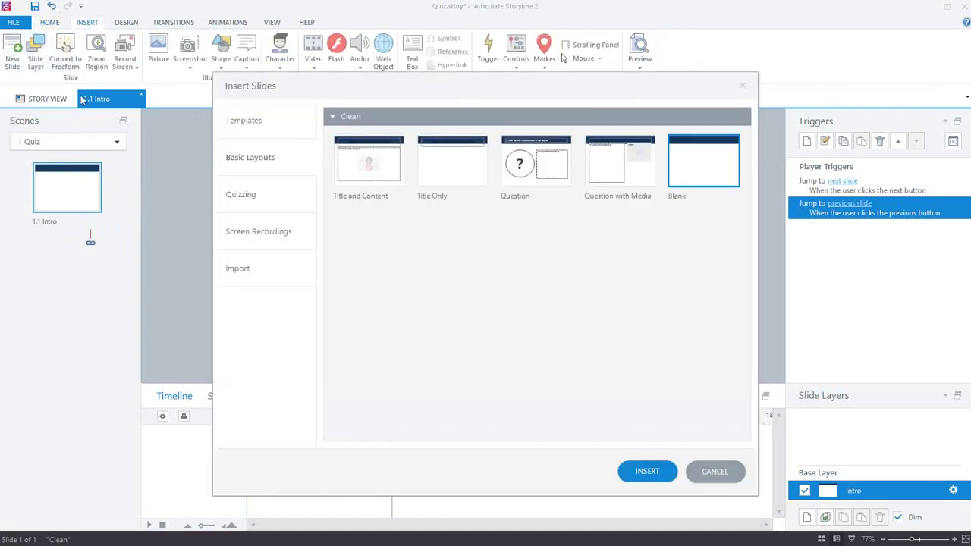
click(264, 203)
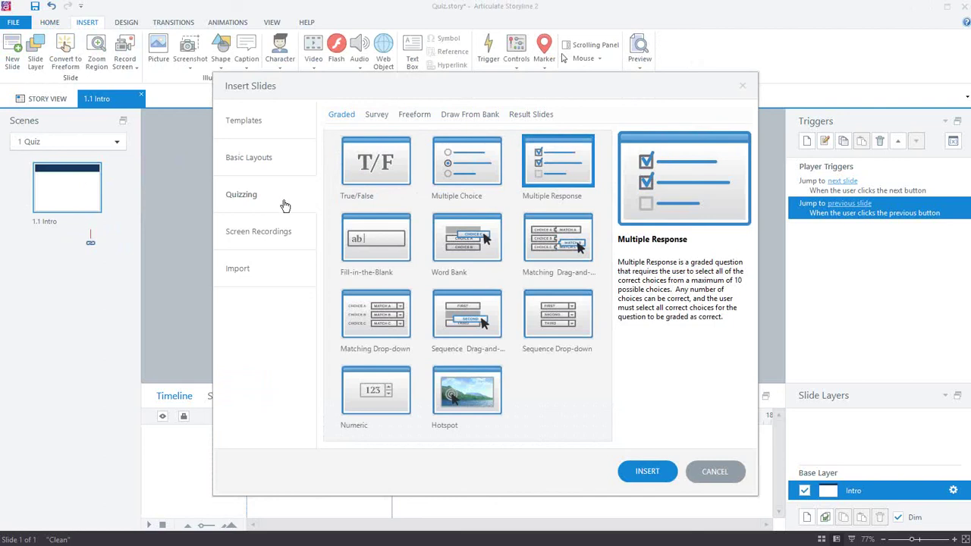
click(390, 180)
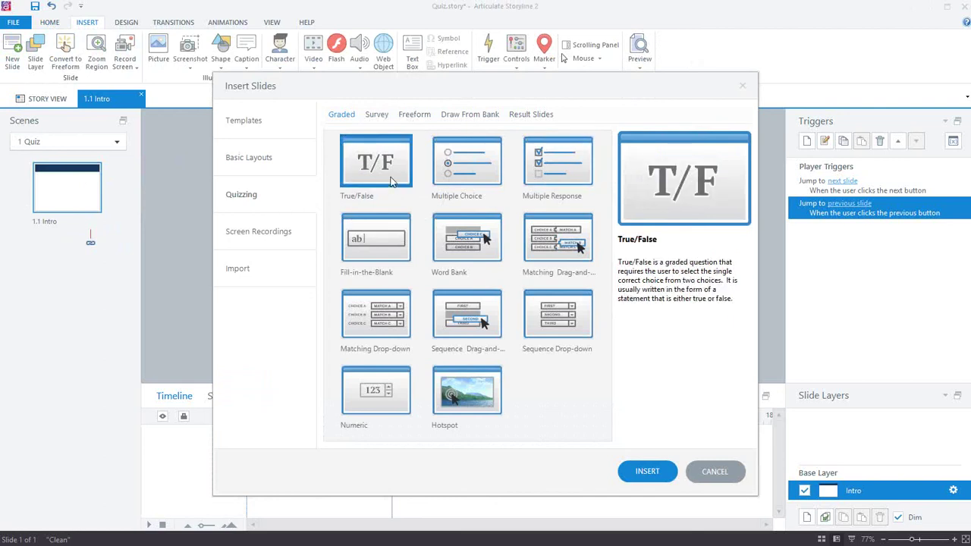
click(648, 472)
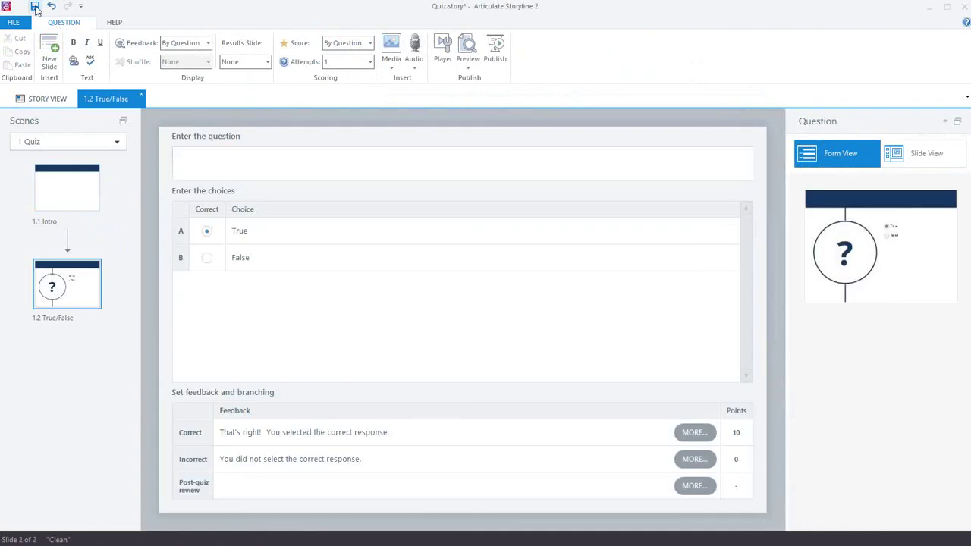
click(35, 6)
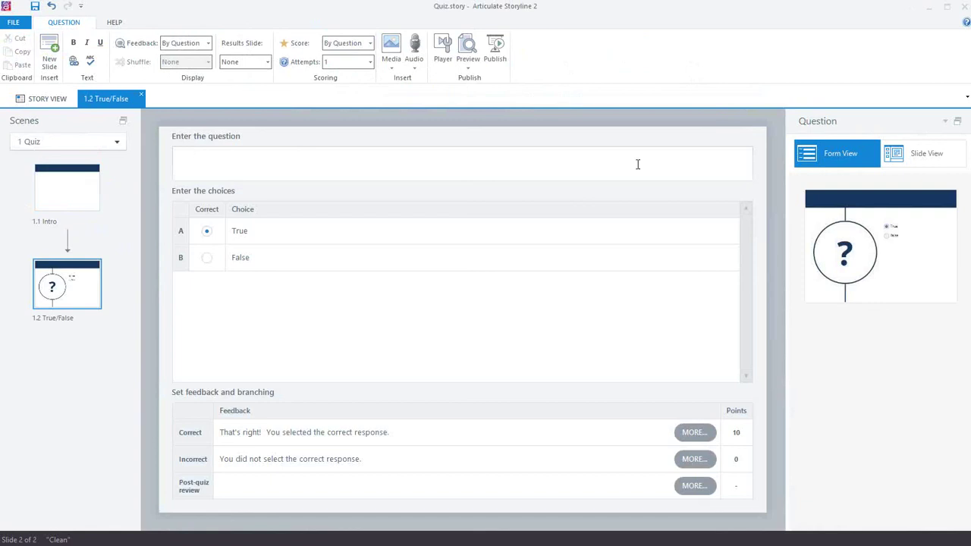
- Enter "Question here" as the True/False question text and set the number of attempts to 2
click(911, 164)
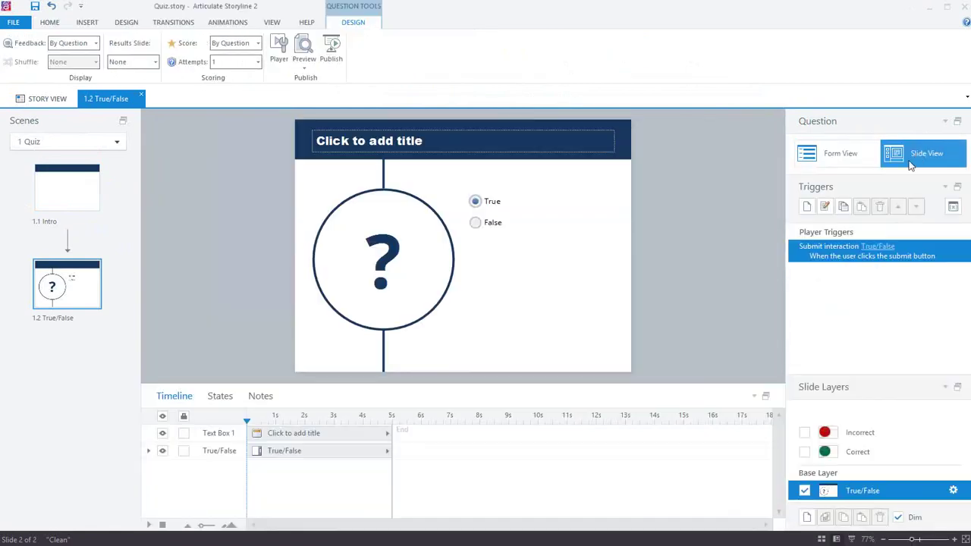
click(844, 158)
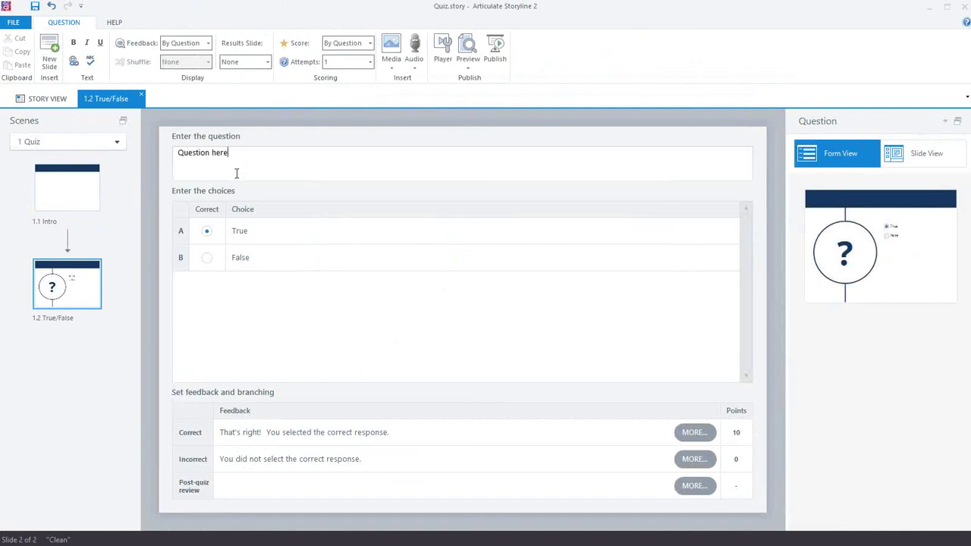
click(341, 62)
click(335, 96)
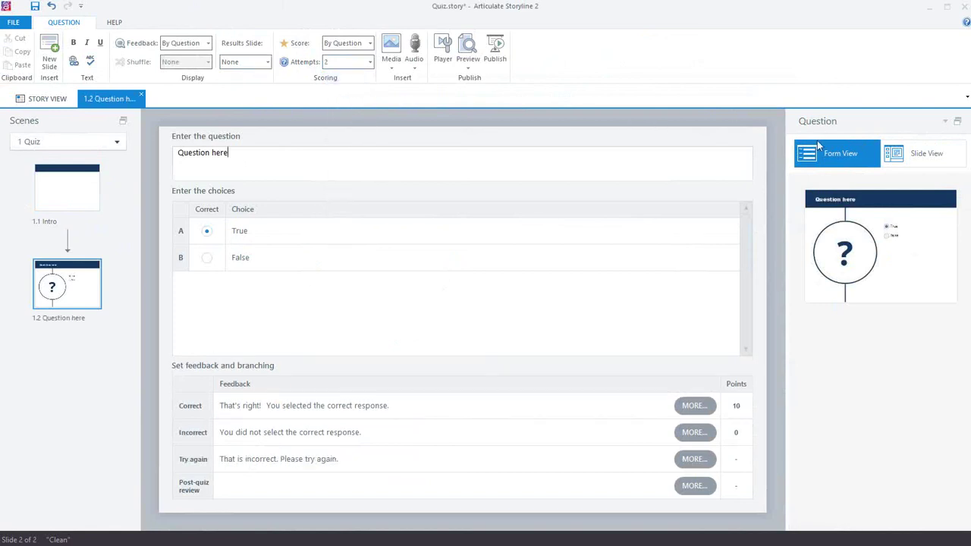
- Show the question in Slide View and examine its Correct, Incorrect and Try Again feedback layers
click(929, 159)
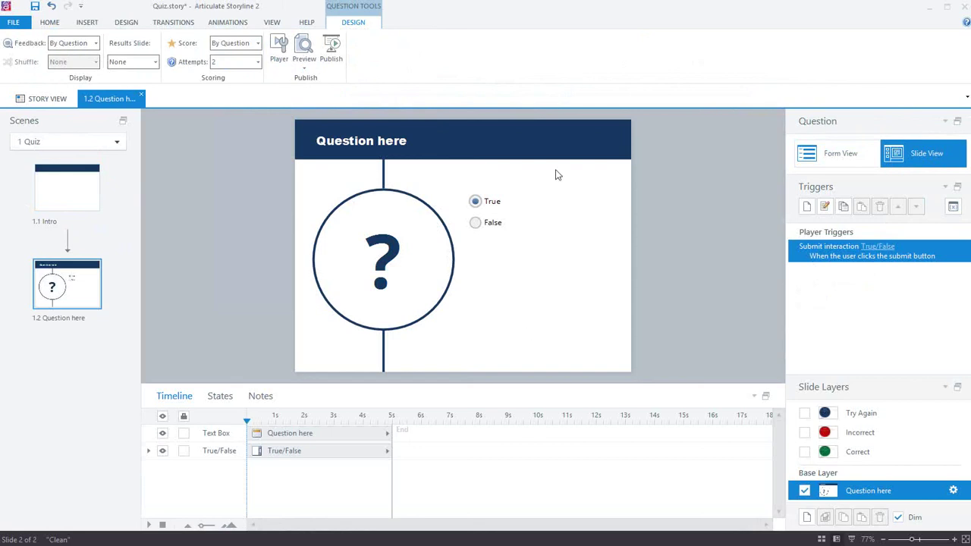
click(858, 453)
click(860, 434)
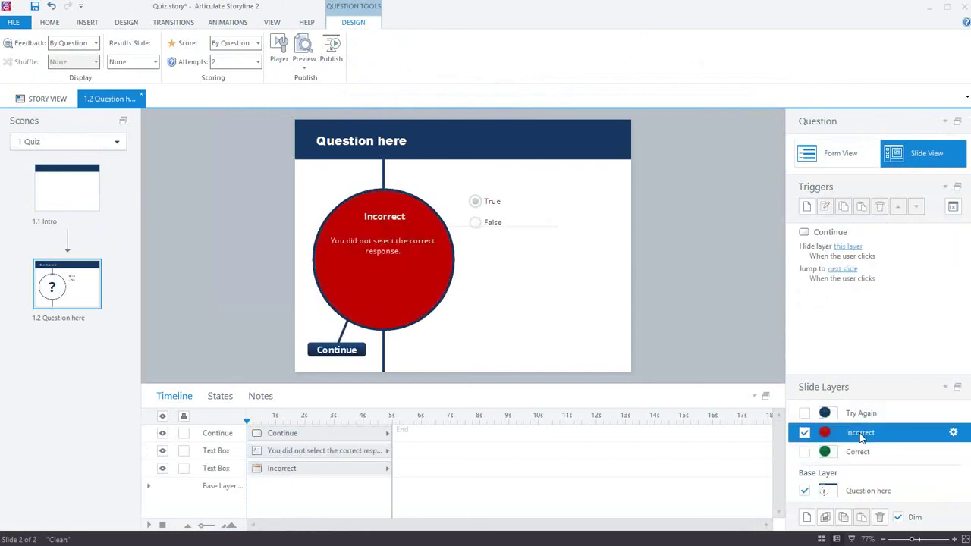
click(858, 421)
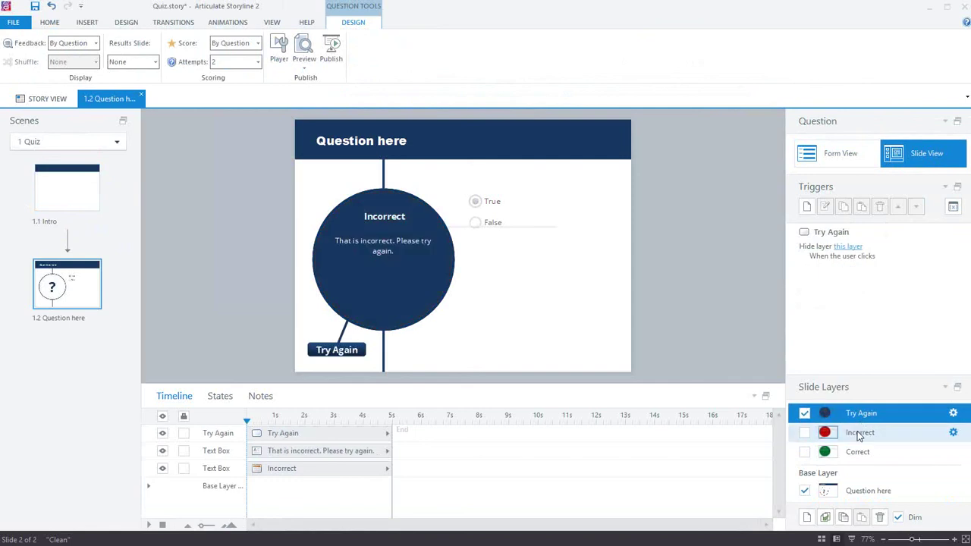
click(857, 434)
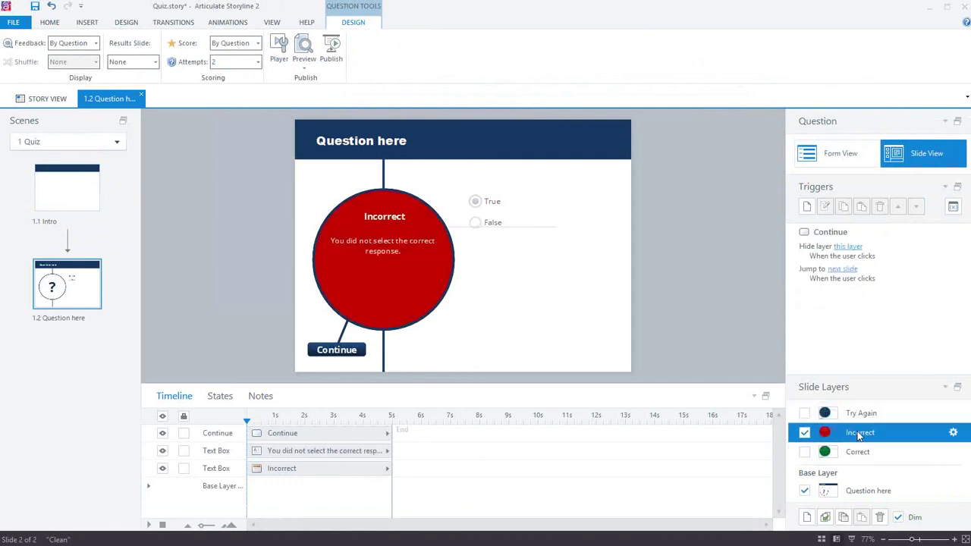
click(858, 452)
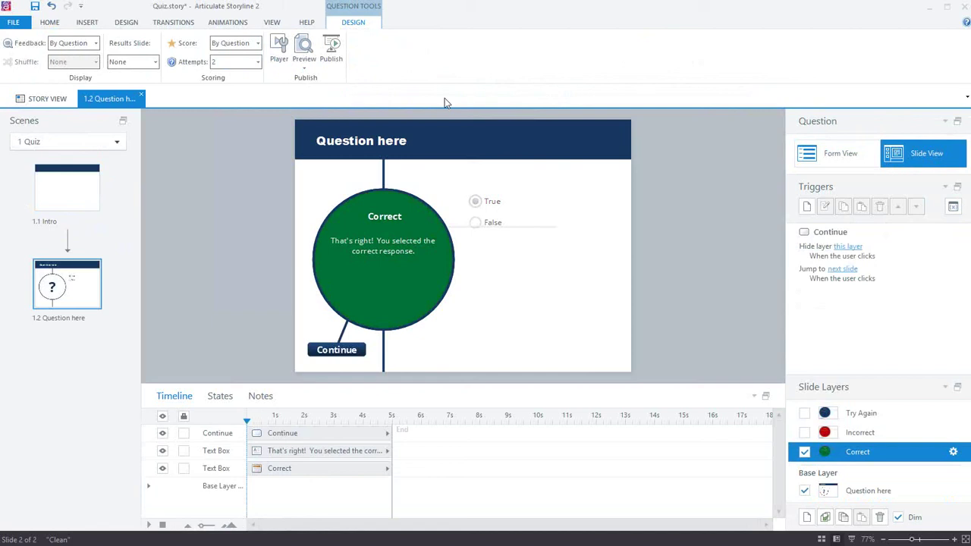
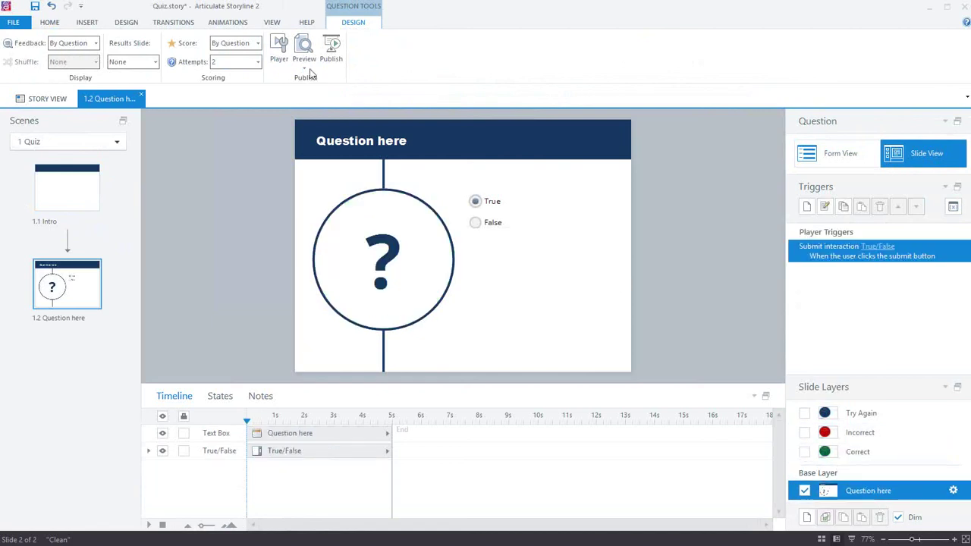
- Preview the question slide, submit True as the answer to check the feedback, and close the preview
click(317, 79)
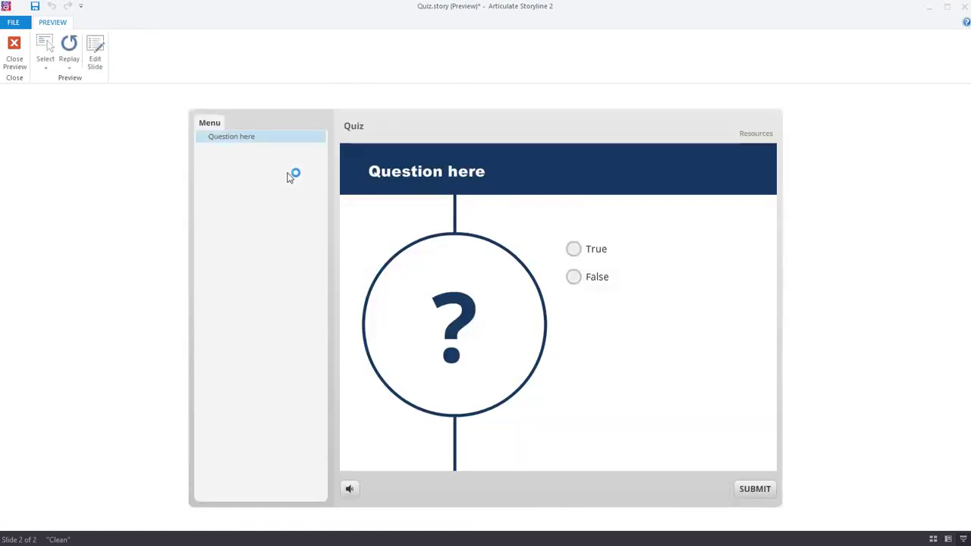
click(572, 250)
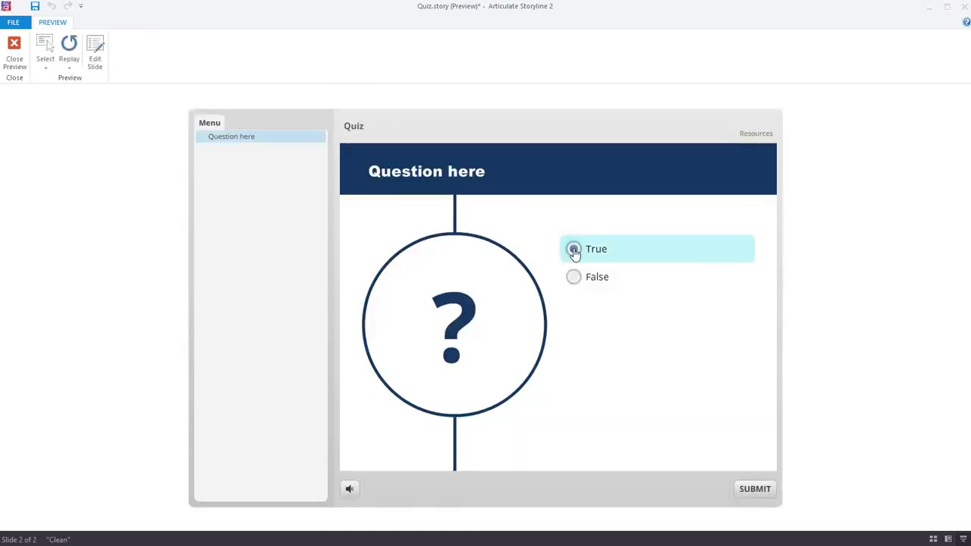
click(753, 490)
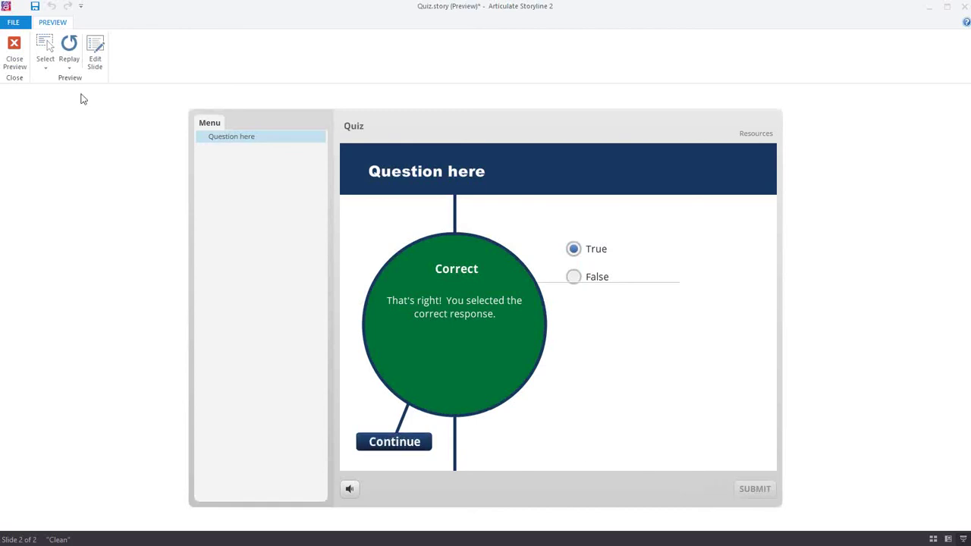
click(13, 48)
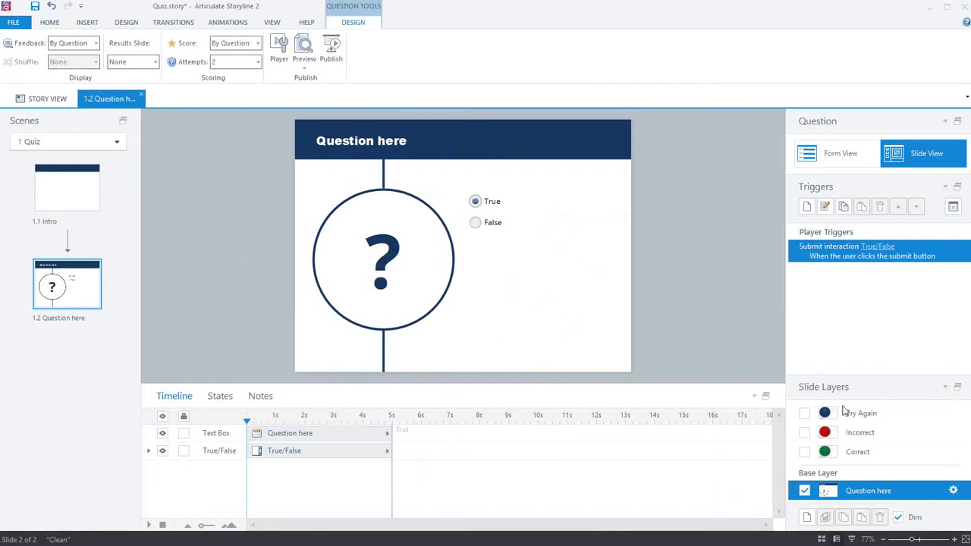
- Disable the Submit navigation control in the question slide's properties
click(818, 257)
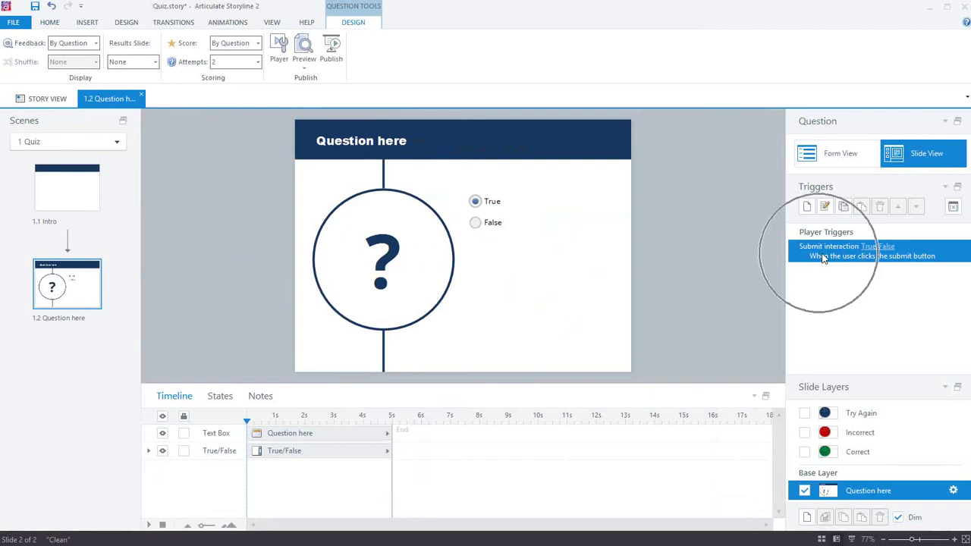
click(888, 259)
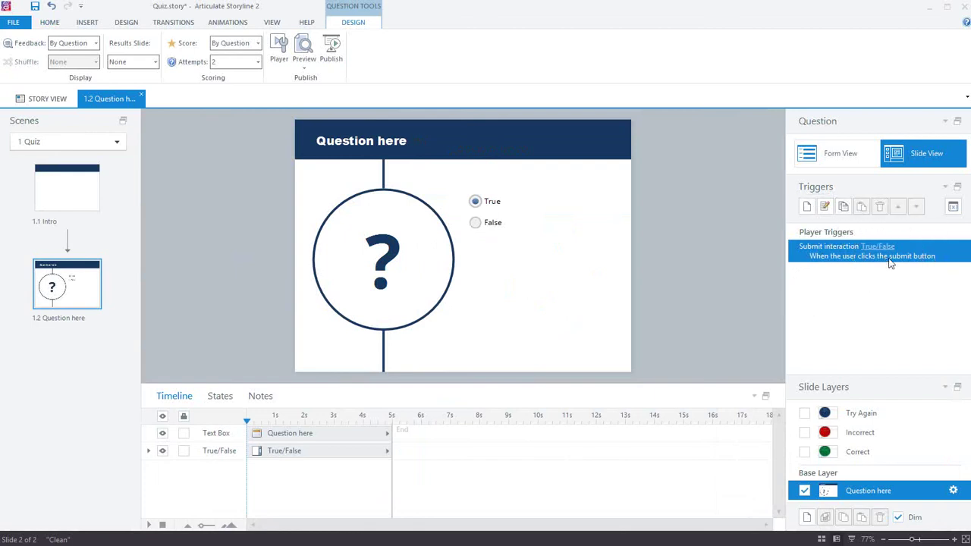
click(953, 490)
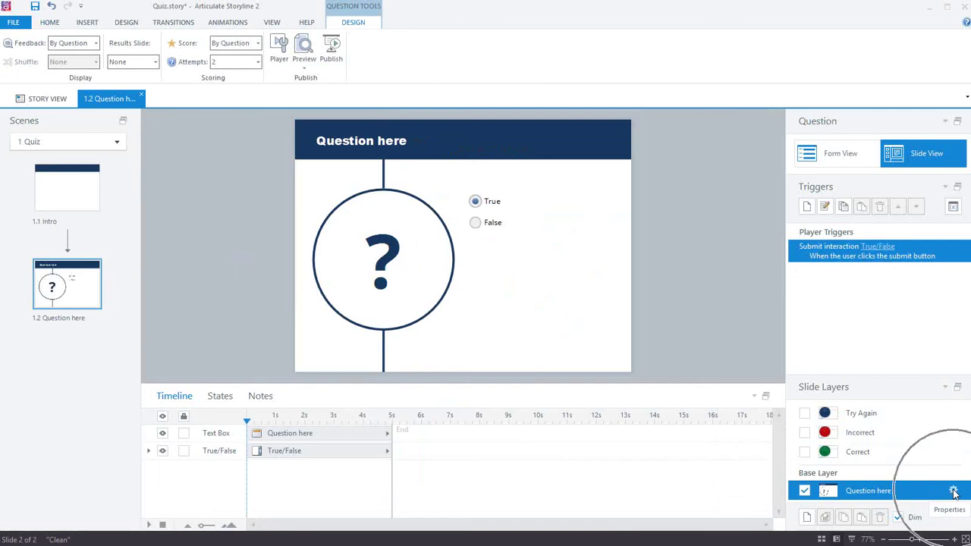
click(953, 490)
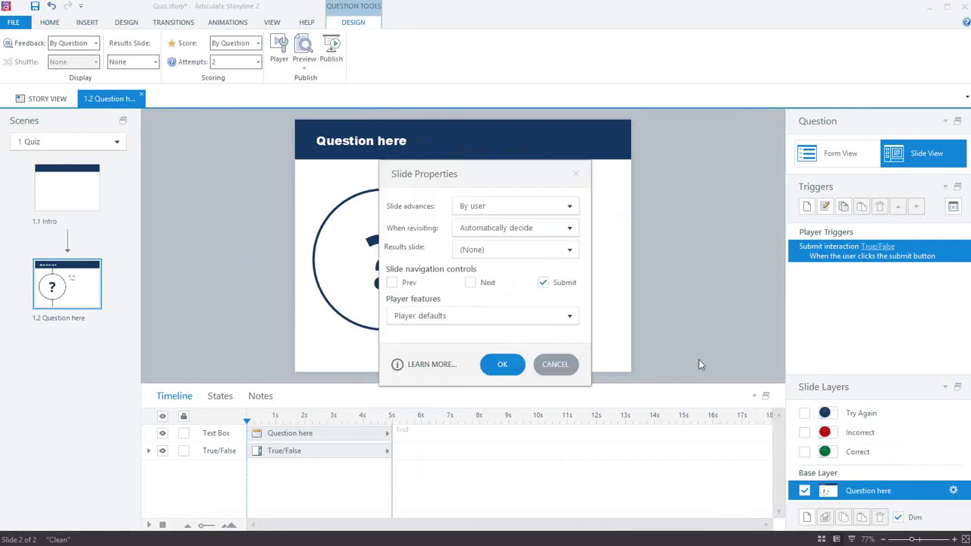
click(543, 282)
click(503, 364)
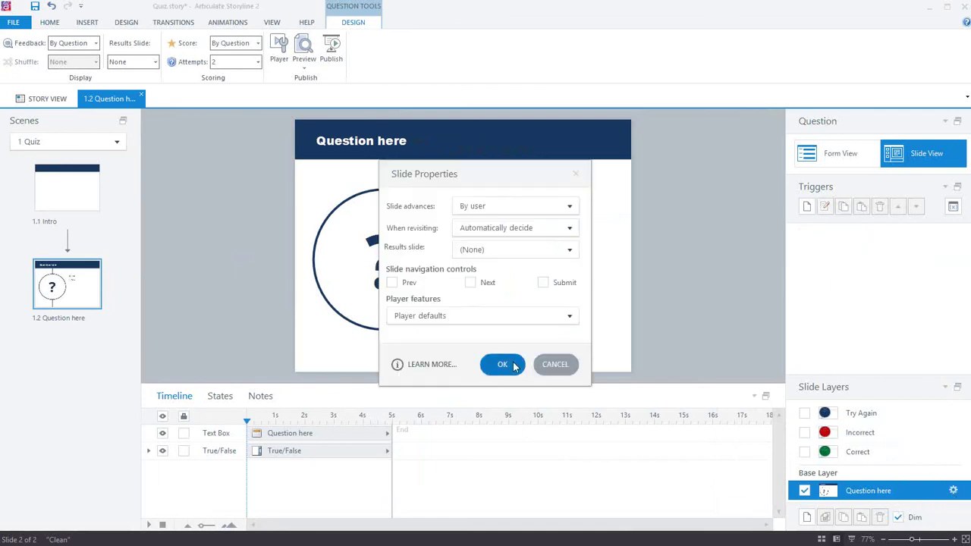
click(850, 251)
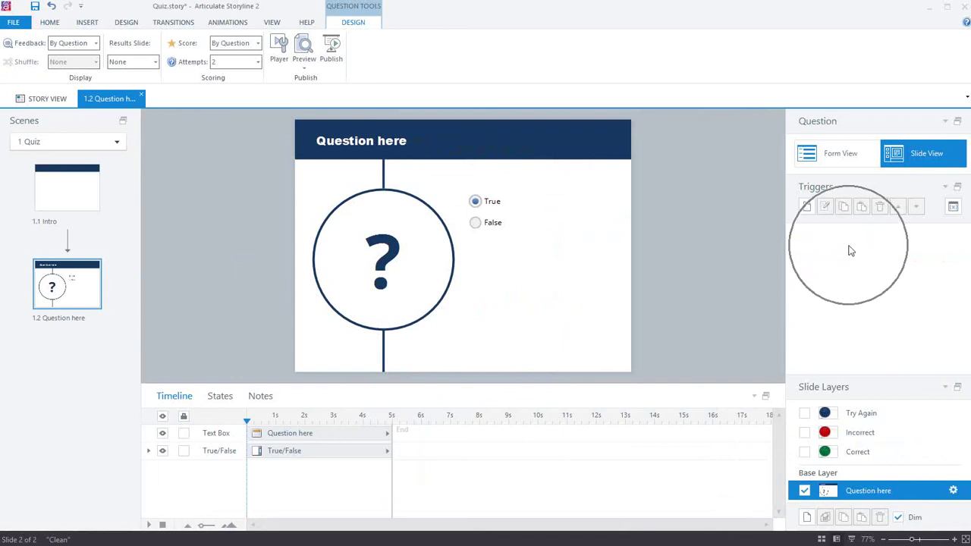
click(850, 251)
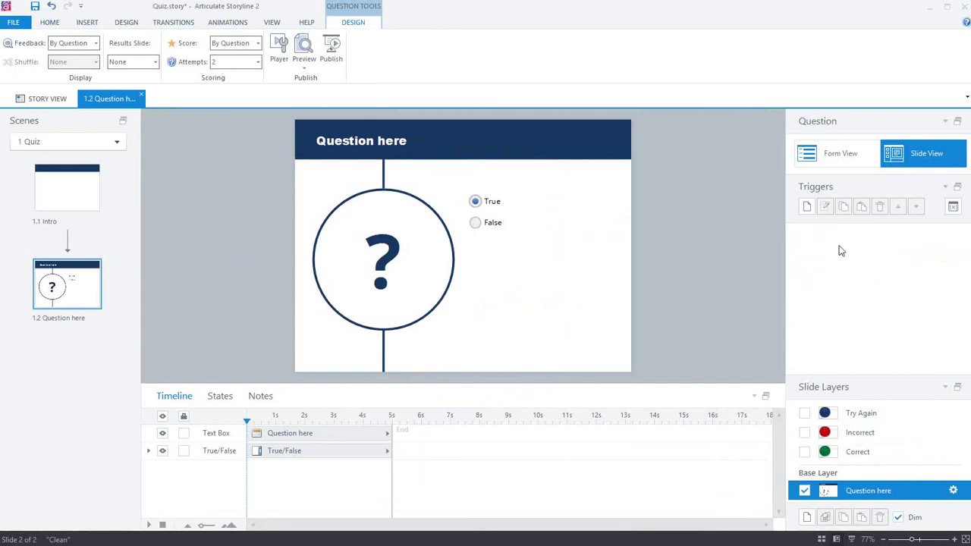
- Add an oval hotspot to the question slide and fit it over the question mark inside the circle
click(392, 259)
click(91, 25)
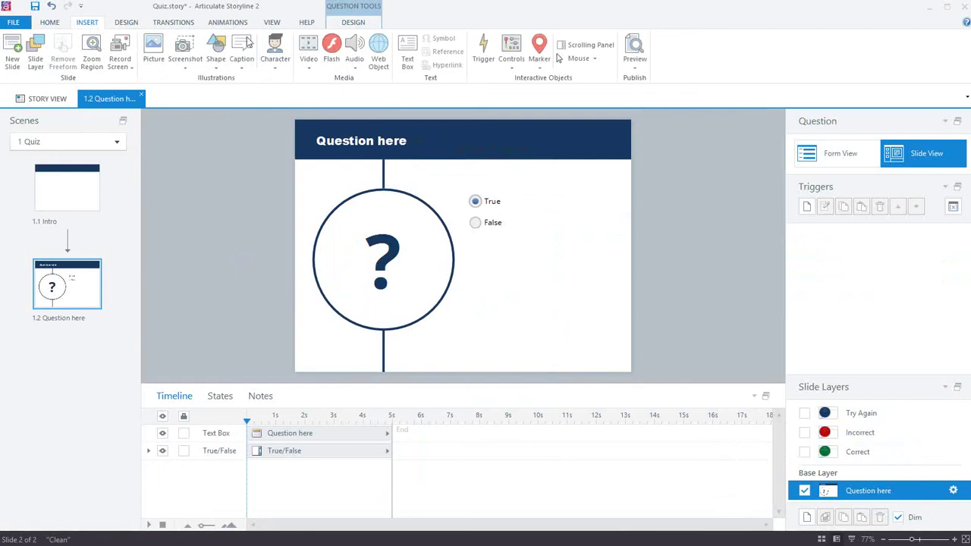
click(512, 64)
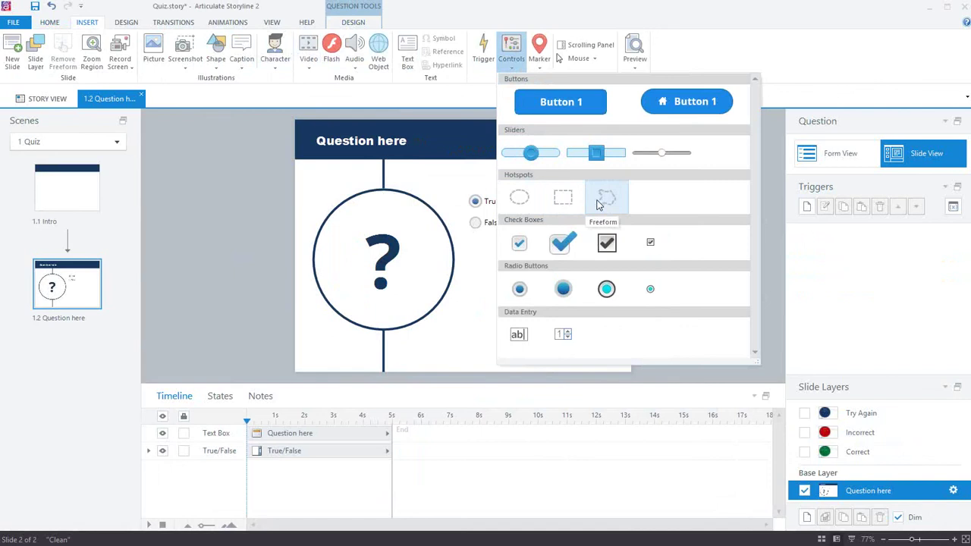
click(519, 197)
click(516, 321)
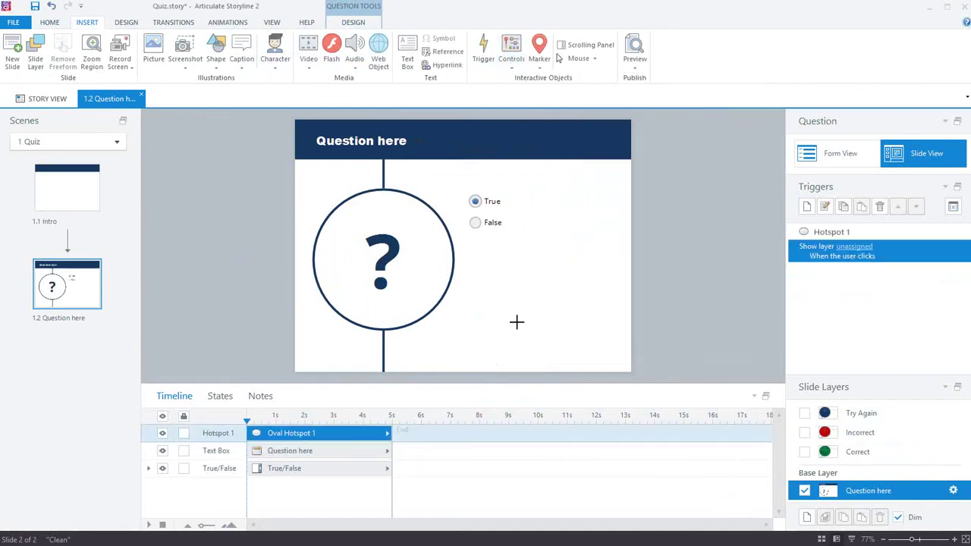
mouse_move(542, 347)
mouse_down()
mouse_move(367, 249)
mouse_move(373, 243)
mouse_up()
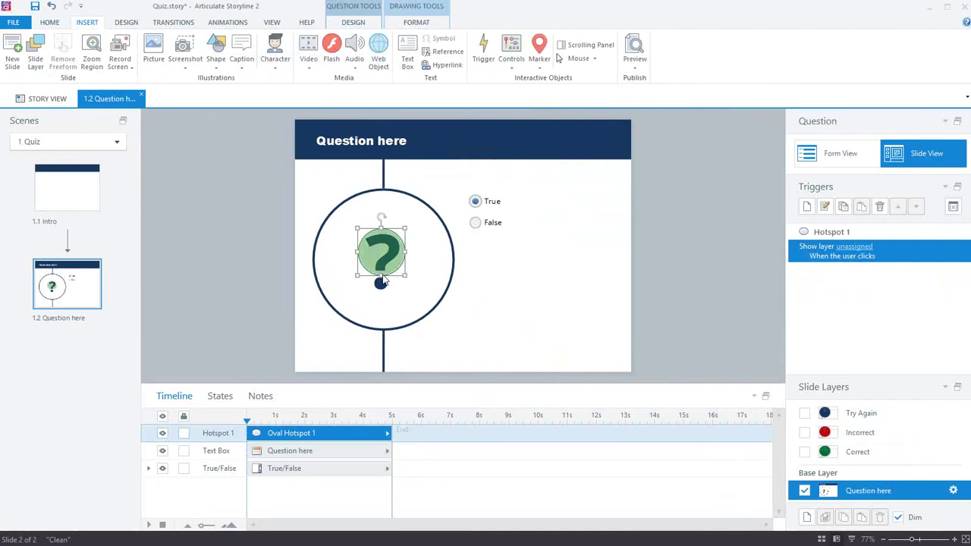
drag(381, 276, 382, 295)
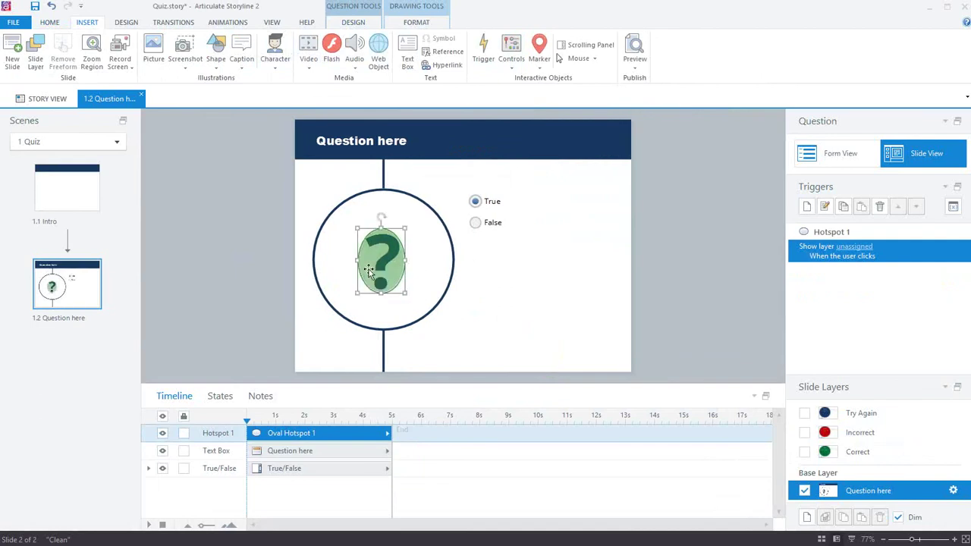
drag(362, 260, 400, 265)
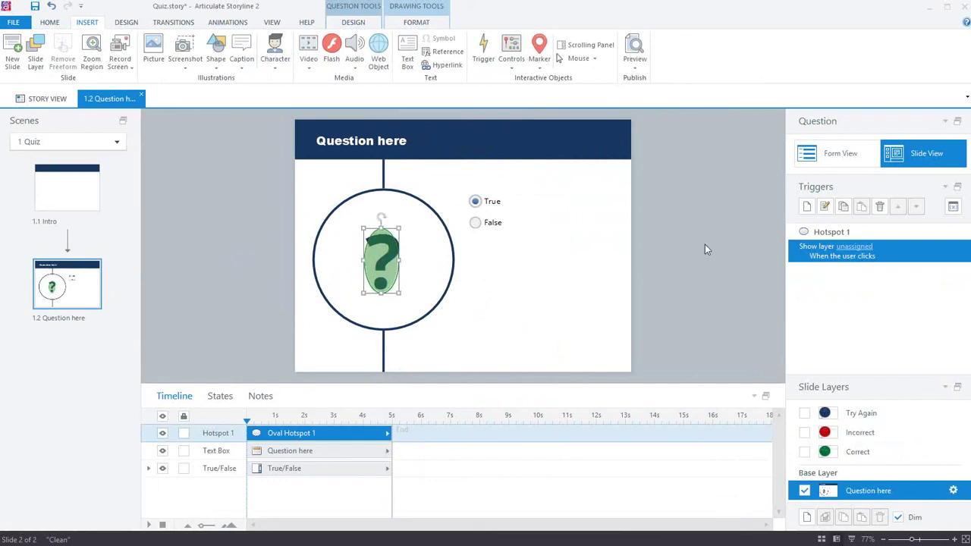
- Change the oval hotspot's trigger so that clicking Hotspot 1 submits the True/False interaction
click(803, 256)
double_click(805, 258)
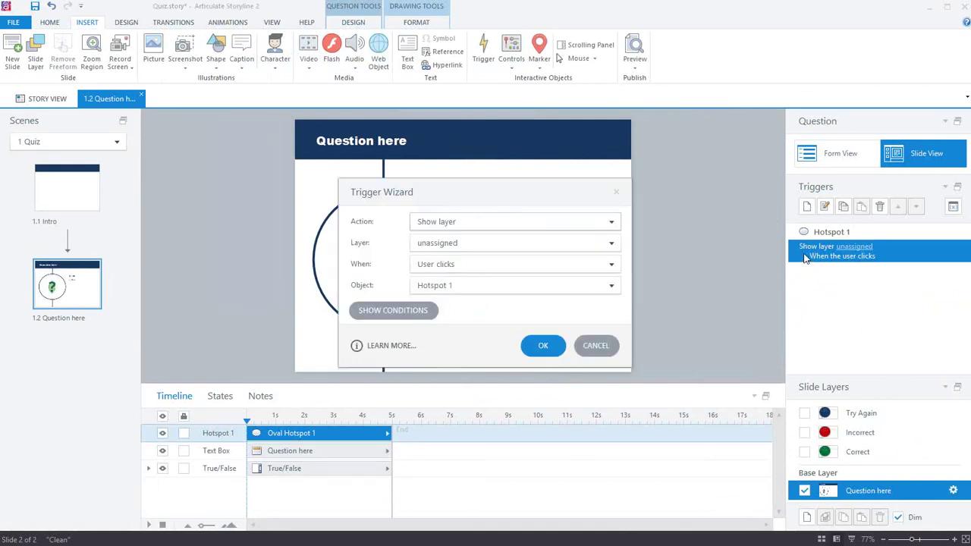
click(455, 222)
click(455, 222)
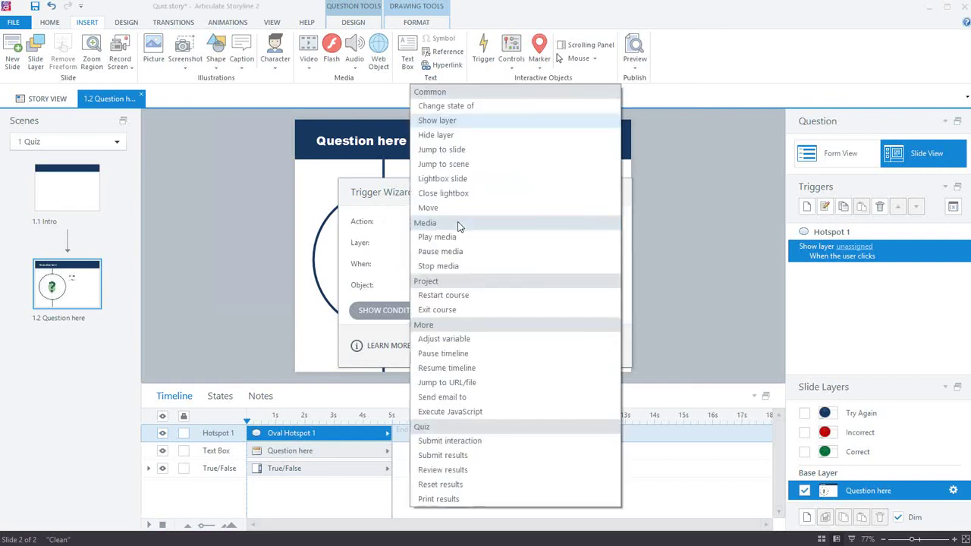
click(459, 441)
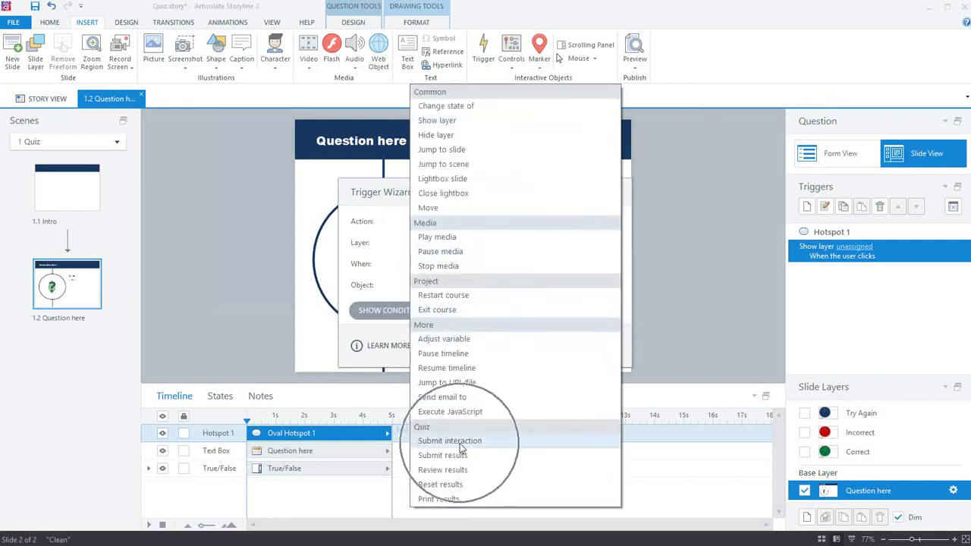
click(455, 243)
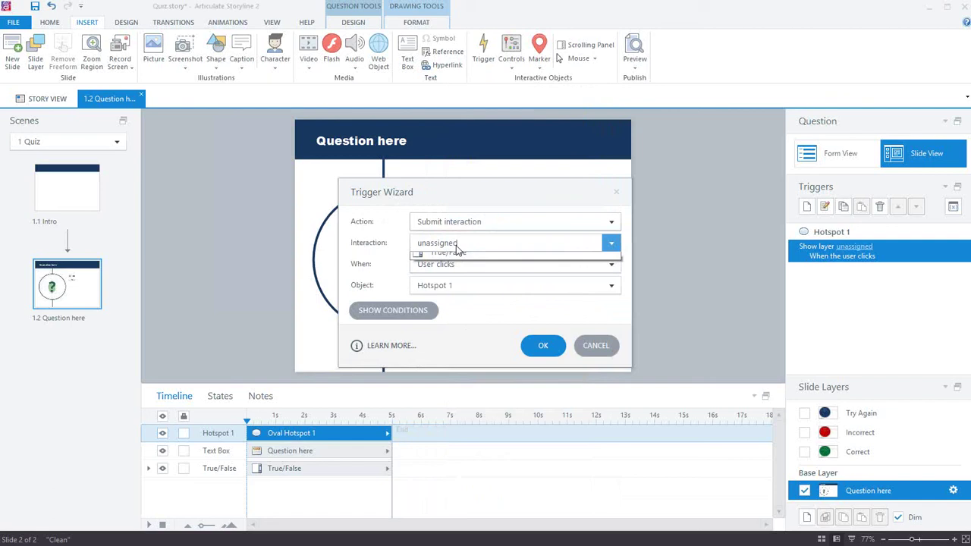
click(456, 275)
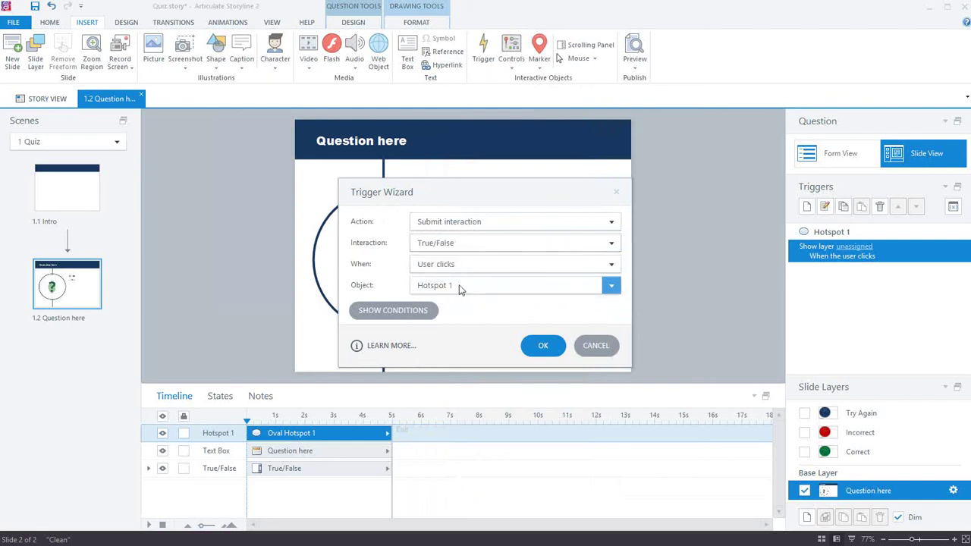
click(543, 348)
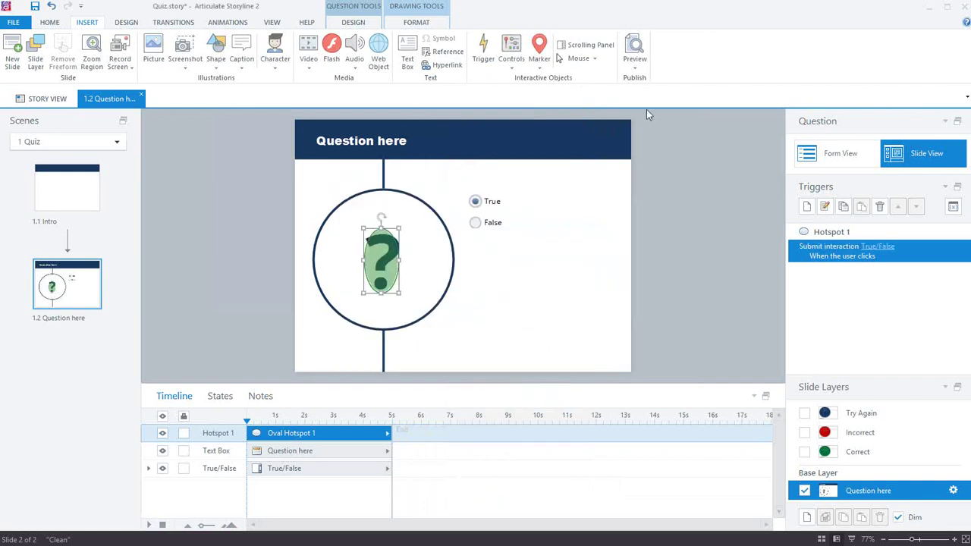
- Preview the question slide, choose True and submit it through the question mark hotspot, and close the preview
click(637, 69)
click(641, 80)
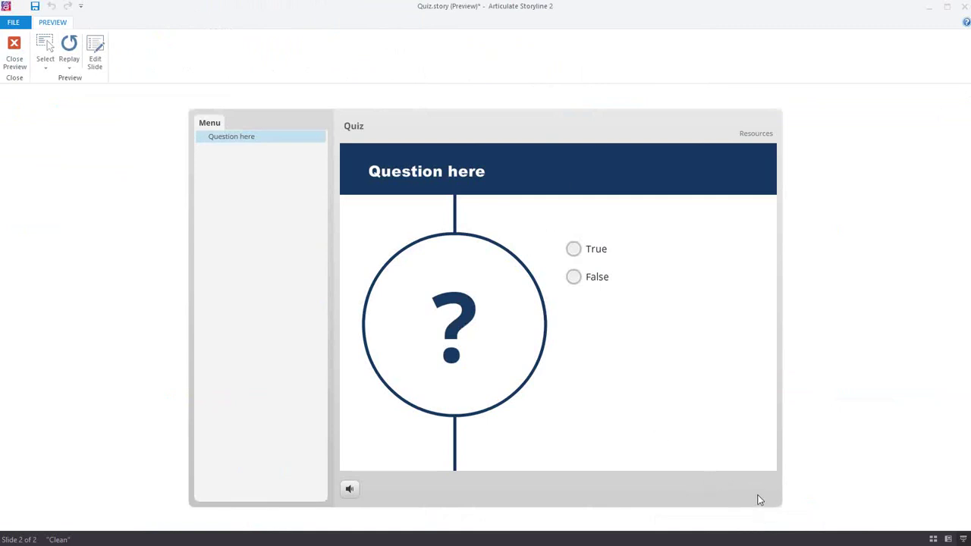
click(473, 297)
click(574, 249)
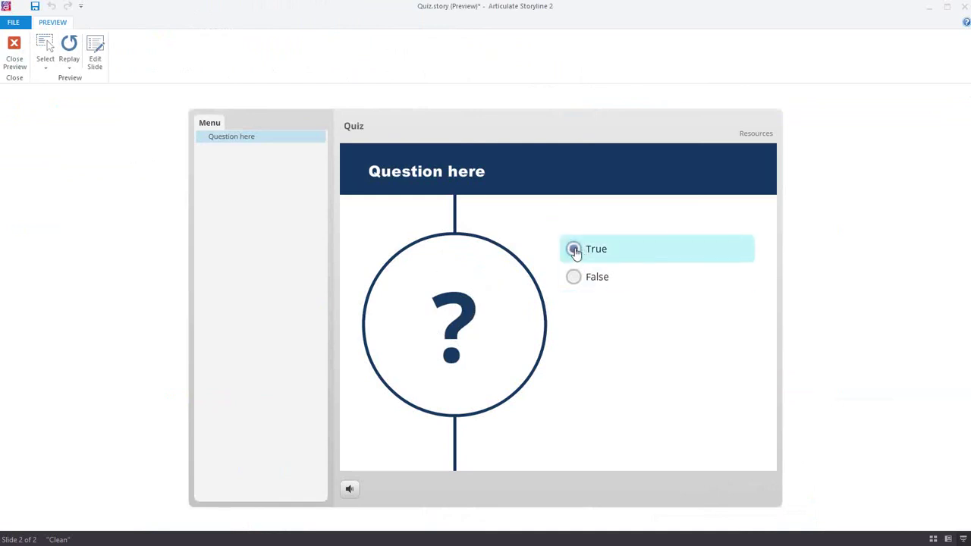
click(460, 320)
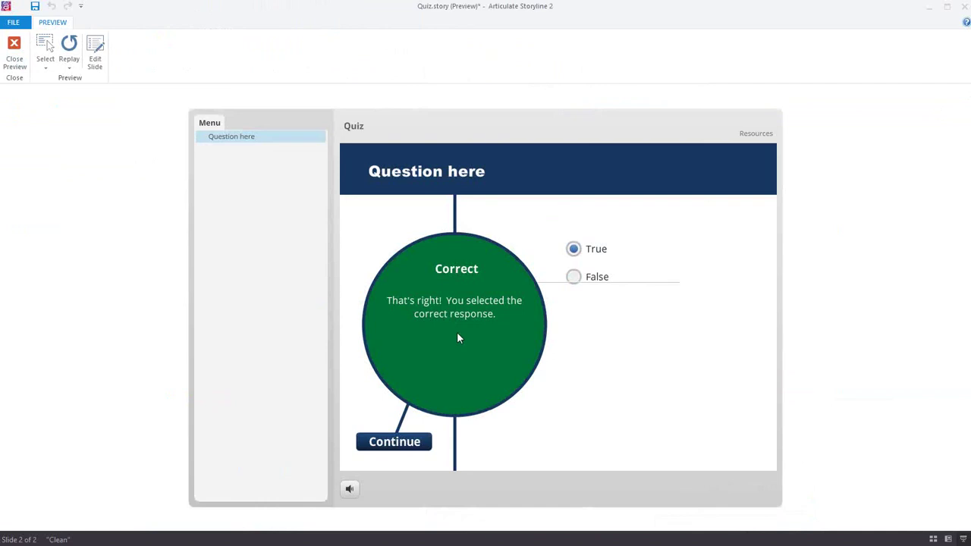
click(462, 313)
click(14, 45)
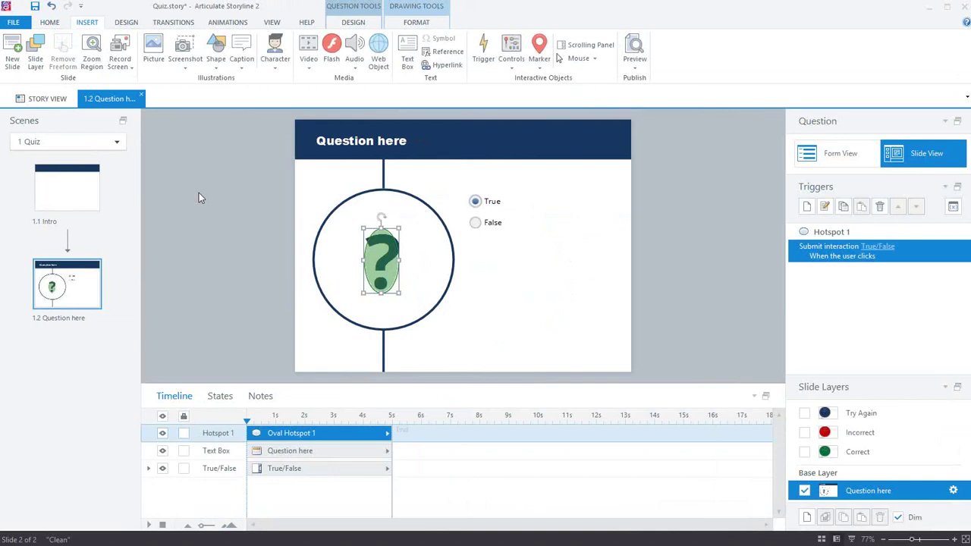
- Insert a graded Multiple Choice question slide after the True/False question
click(11, 57)
click(466, 160)
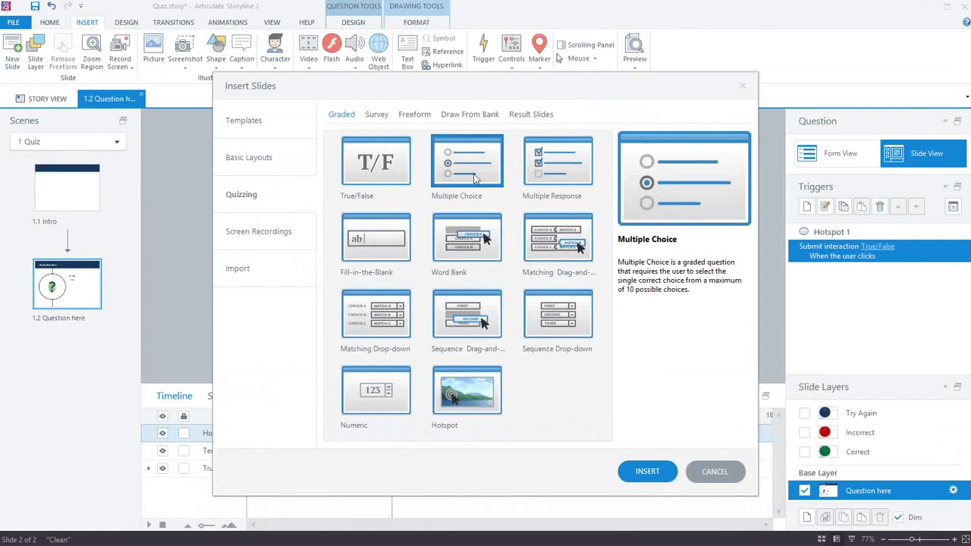
click(646, 471)
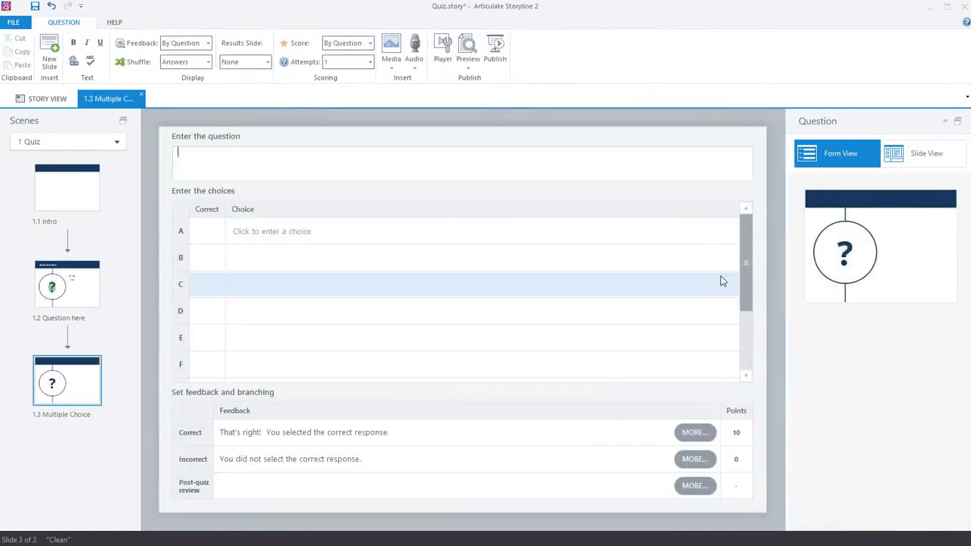
- Show the Multiple Choice question in Slide View and examine its feedback layers, base layer and form
click(923, 153)
click(857, 451)
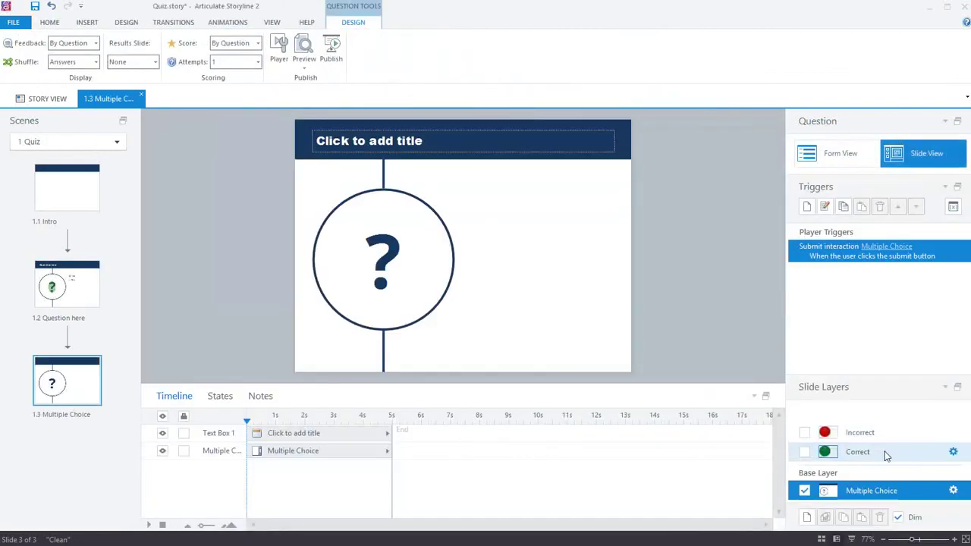
click(859, 432)
click(872, 490)
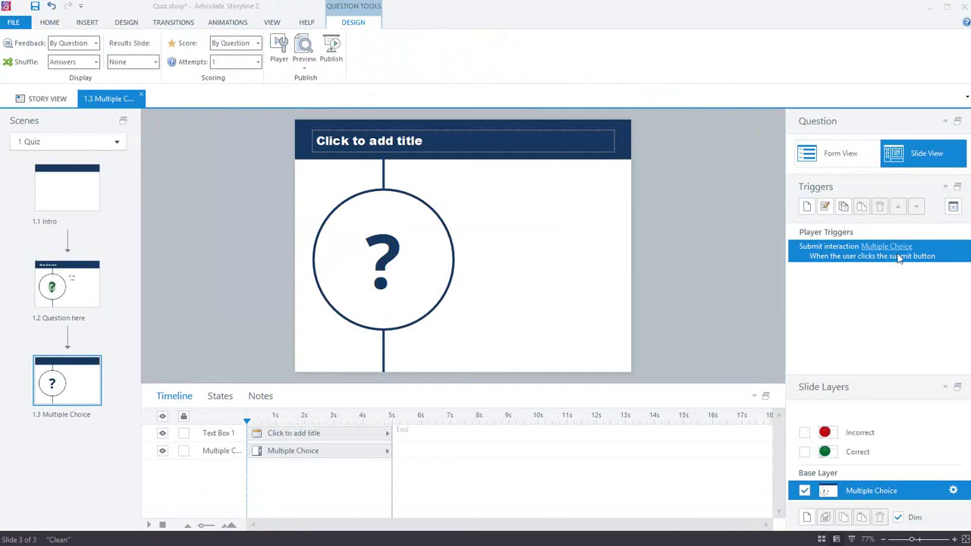
click(848, 155)
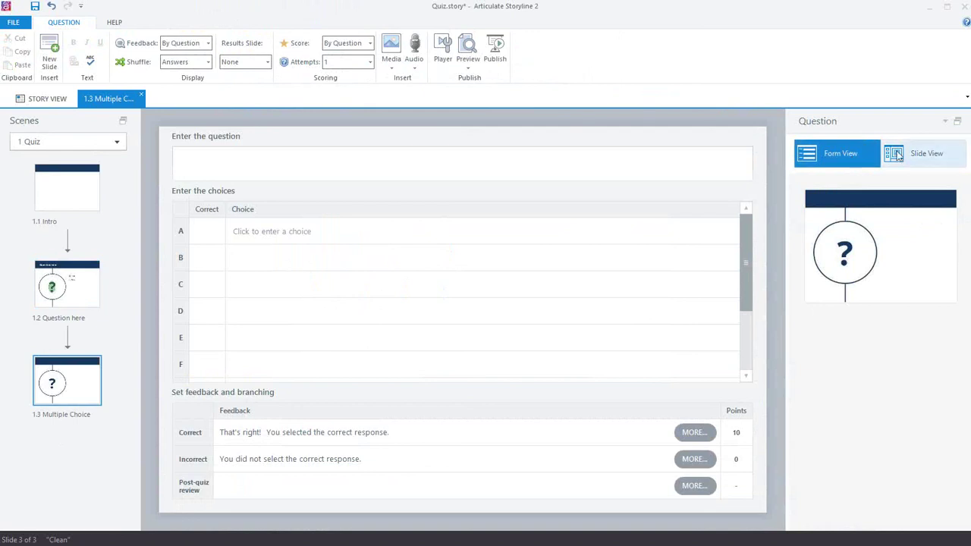
click(921, 153)
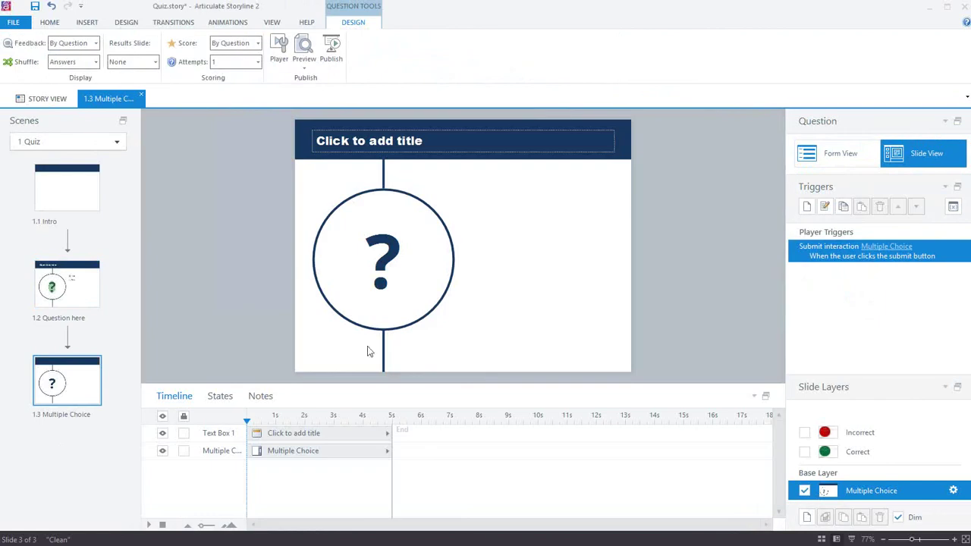